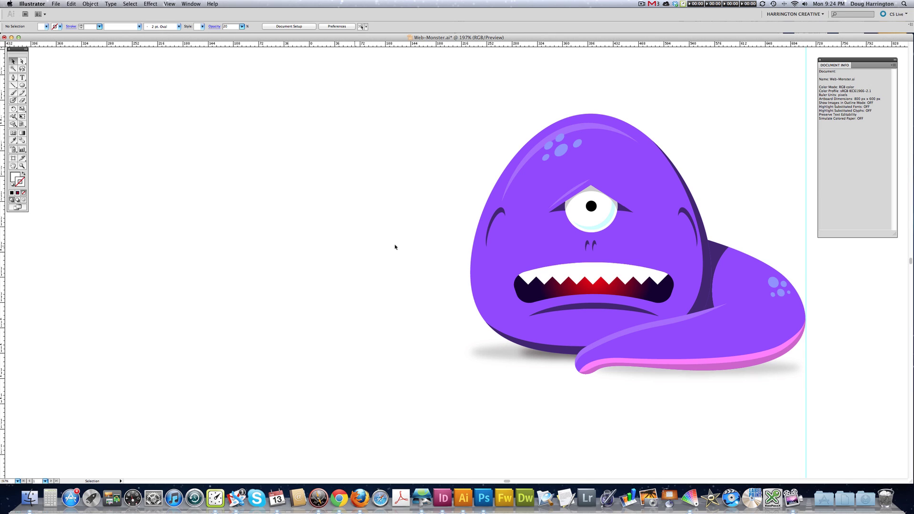
- Add horizontal guides at the top and the base of the finished monster's body
left_click(22, 85)
left_click_drag(386, 45, 594, 114)
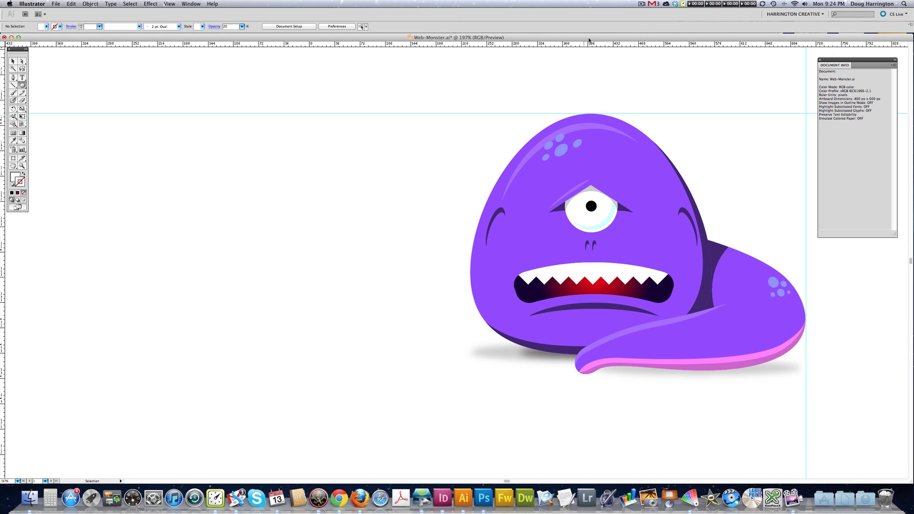
left_click_drag(587, 44, 589, 354)
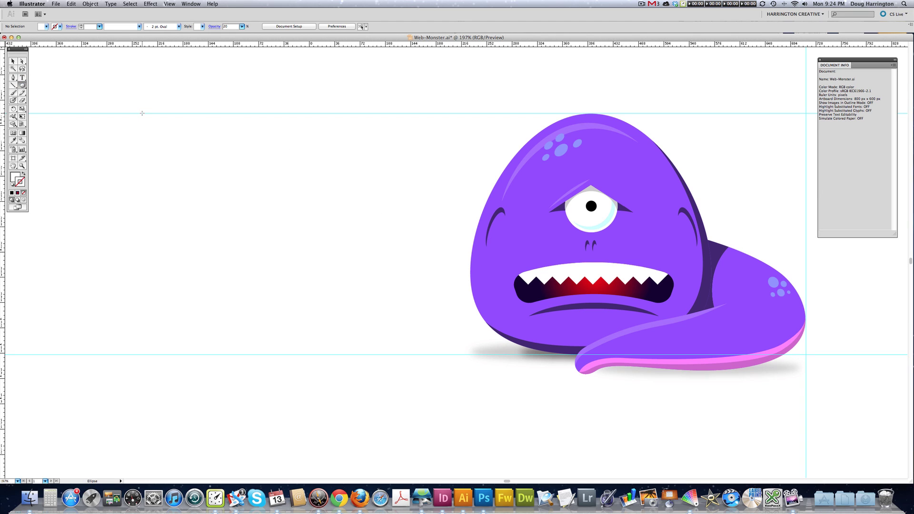
- Draw a circle about 4.76 in wide between the two horizontal guides and fill it with the finished monster's body purple
left_click_drag(142, 113, 348, 353)
key("v")
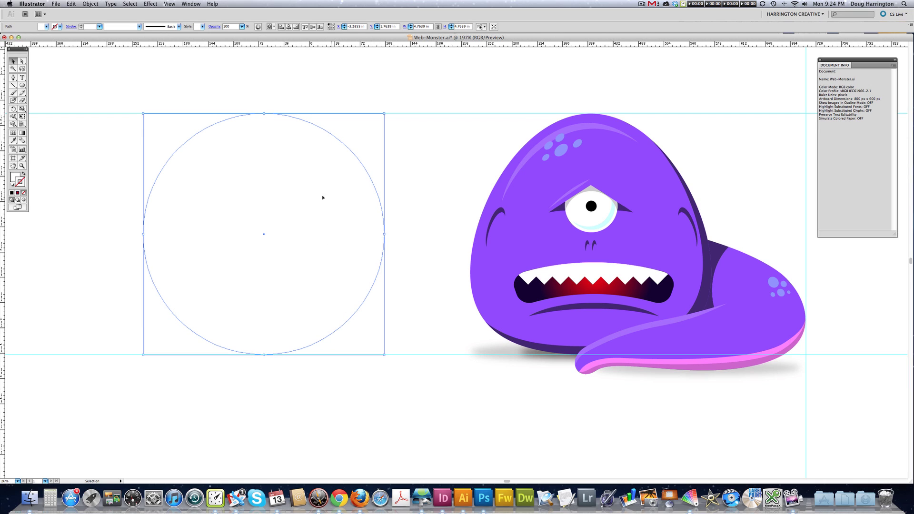
key("i")
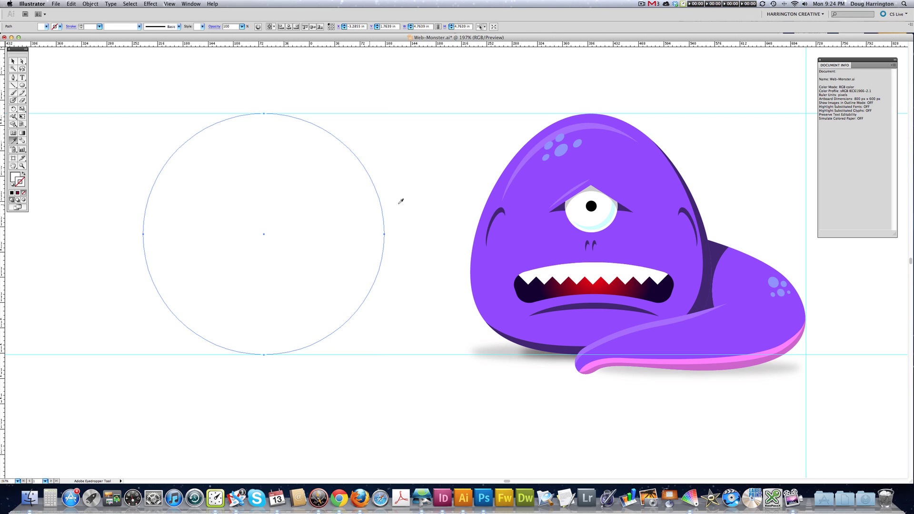
left_click(523, 210)
key("super+shift+a")
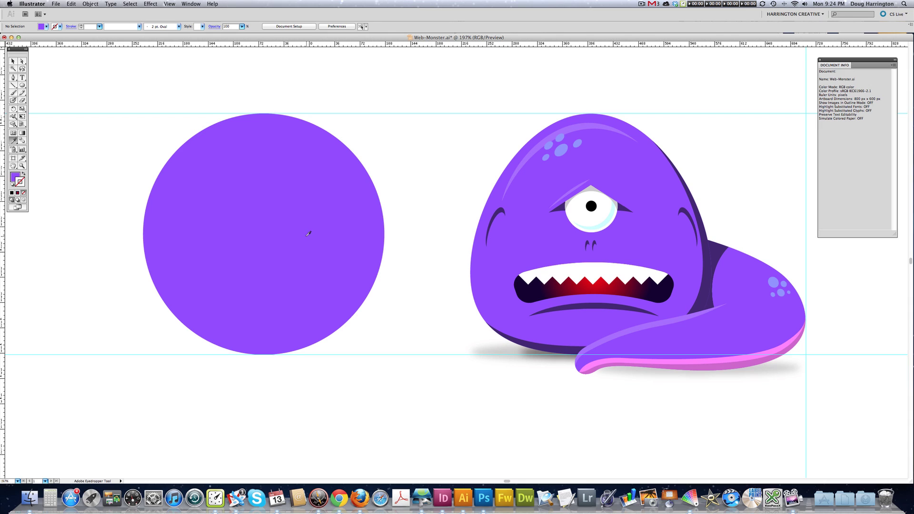
- Shift the purple circle's two side anchor points downward to reshape it into an egg-like body with a broad base
left_click(22, 61)
left_click_drag(125, 216, 405, 251)
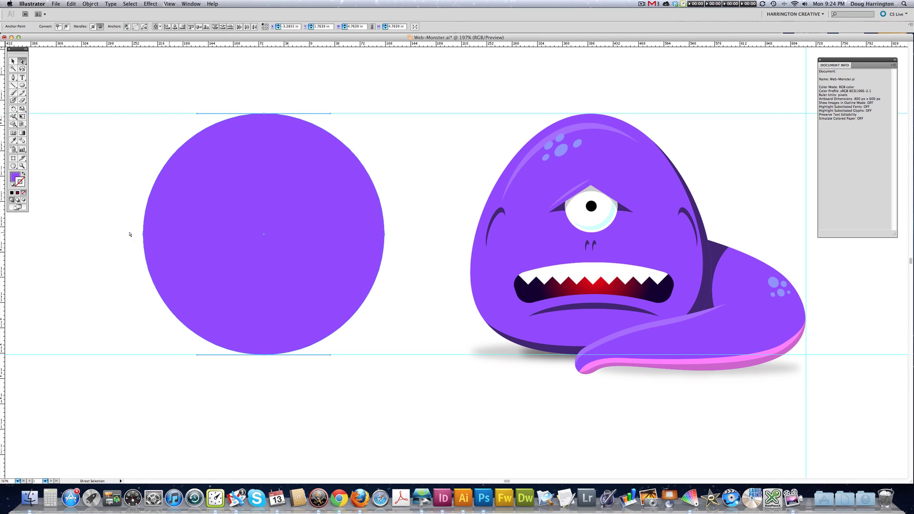
left_click_drag(122, 221, 405, 257)
left_click_drag(383, 236, 387, 286)
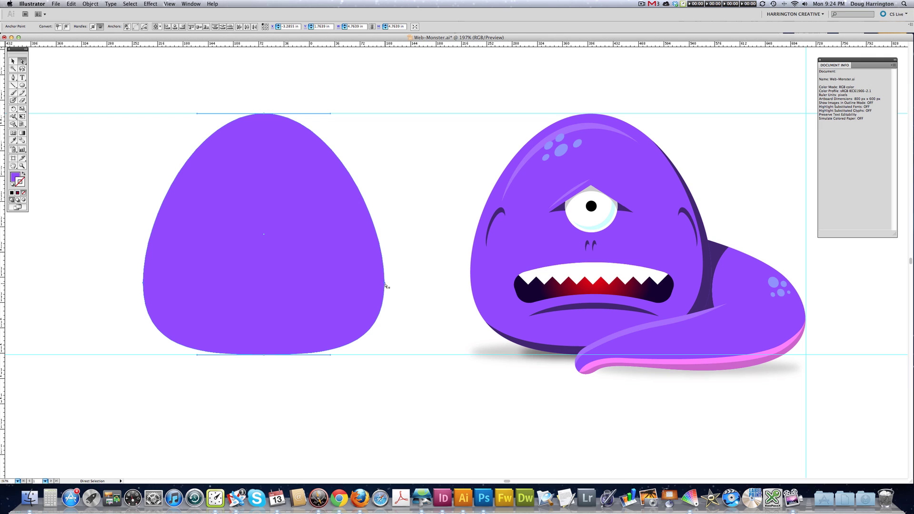
left_click(394, 275)
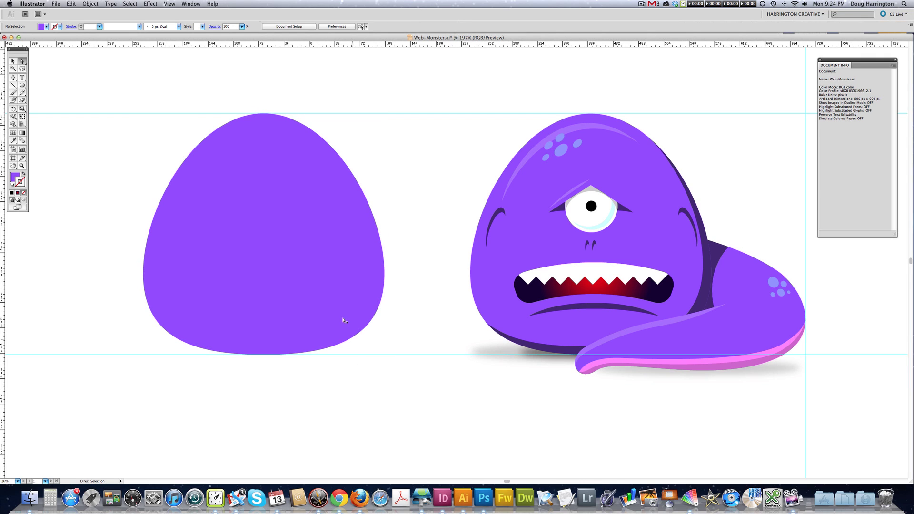
- Add a vertical guide through the new body's center and place a white eye circle about 1 in wide on it, above mid-height
left_click(278, 224)
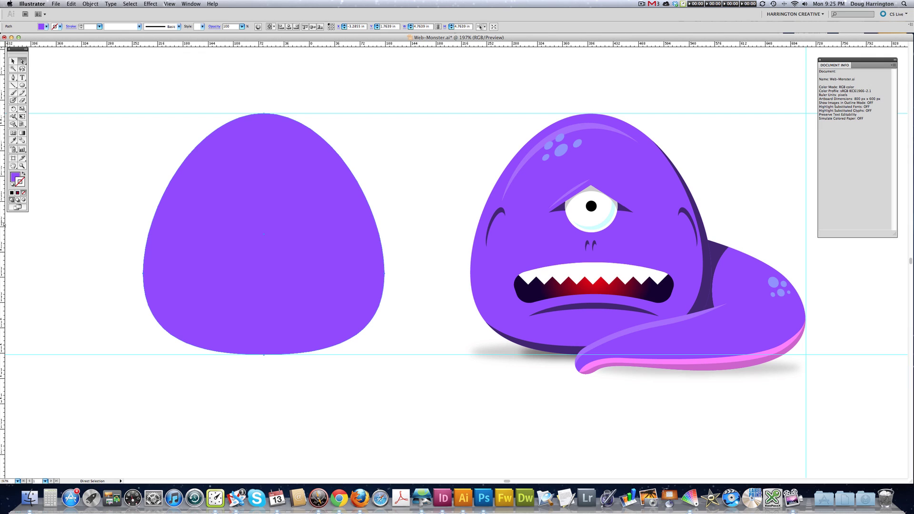
left_click_drag(3, 226, 263, 236)
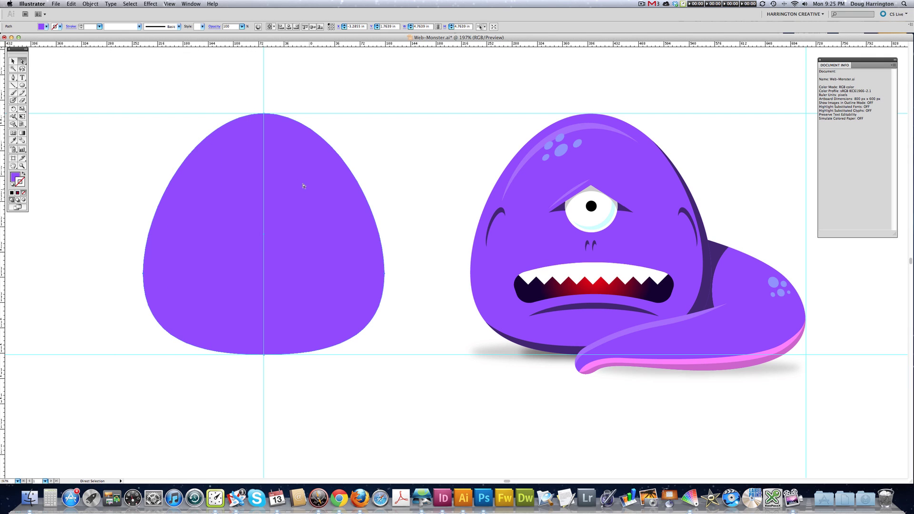
key("l")
key("a")
left_click_drag(264, 201, 264, 207)
key("i")
left_click(568, 218)
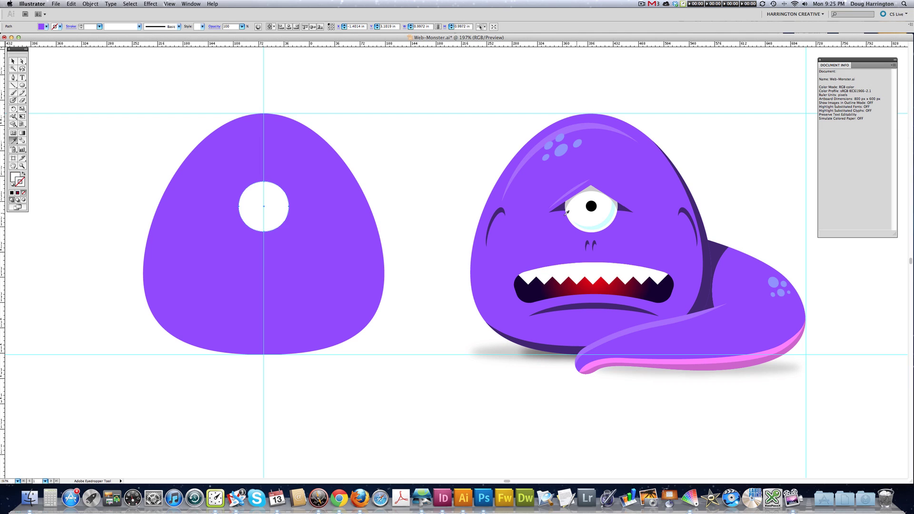
key("super+shift+a")
key("a")
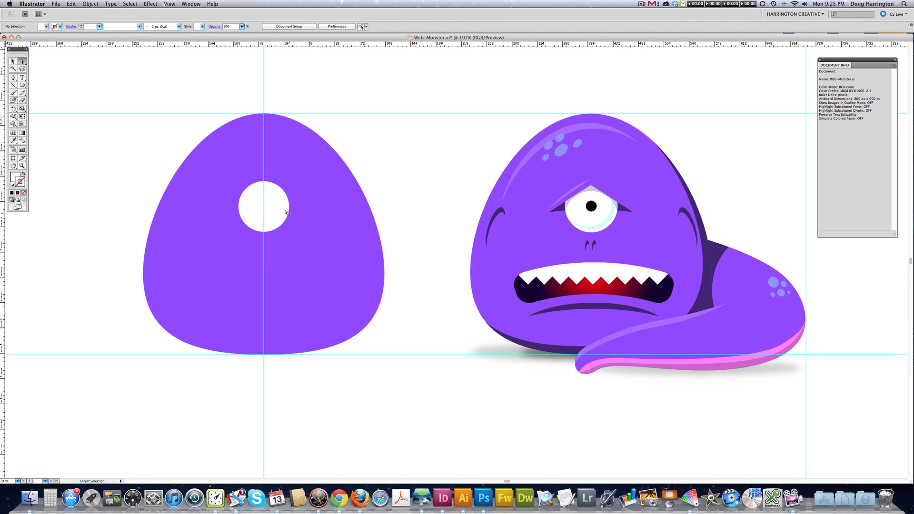
left_click_drag(282, 204, 281, 210)
key("super+shift+a")
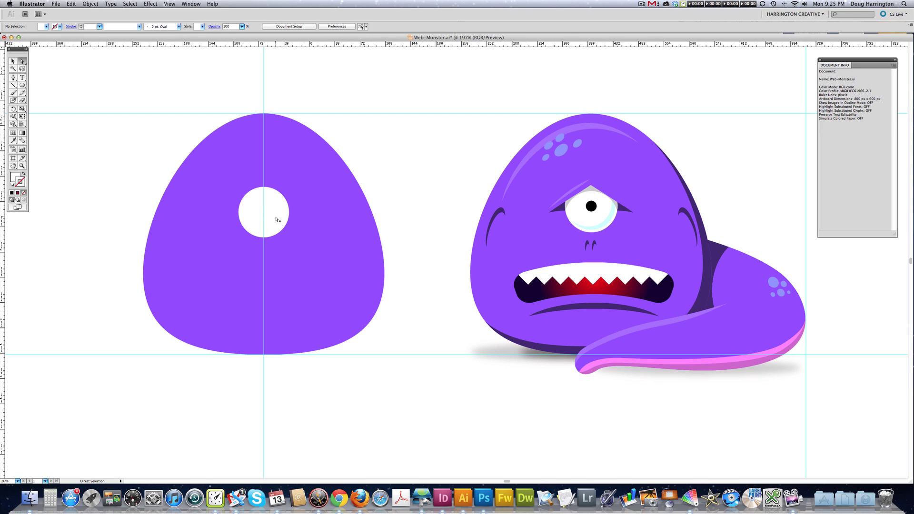
- Create a small pupil circle at the center of the eye and fill it with the finished monster's pupil black
left_click(277, 220)
key("v")
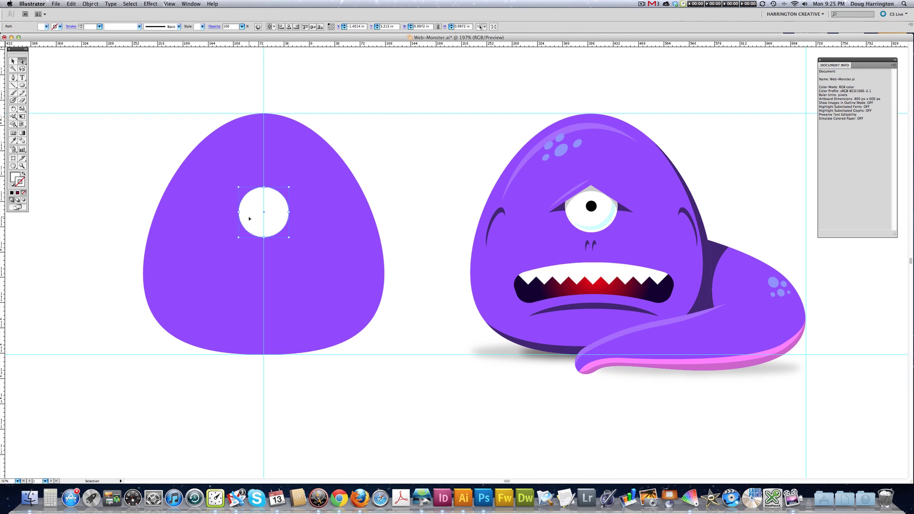
key("v")
left_click_drag(263, 188, 264, 207)
key("i")
left_click(591, 206)
key("super+shift+a")
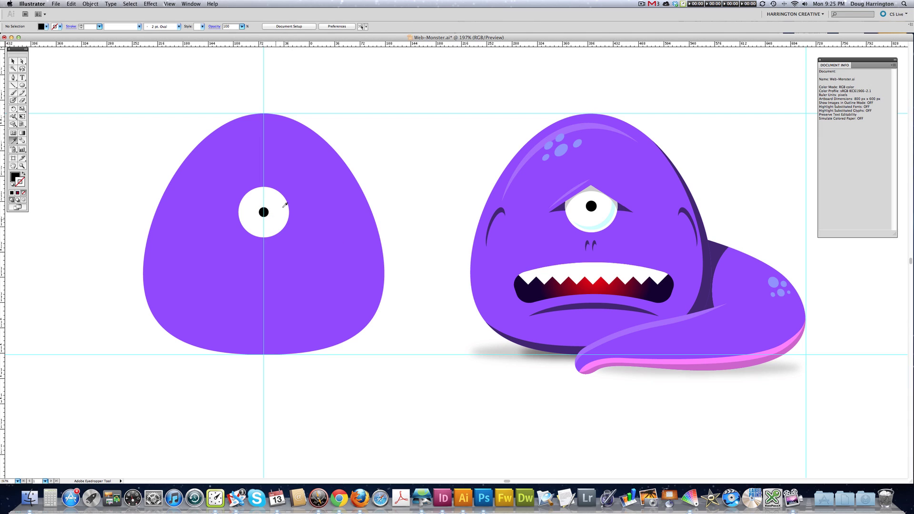
- Offset a copy of the eye circle up and left, and subtract it from another copy to form a lower-right crescent
key("v")
key("a")
left_click(273, 230)
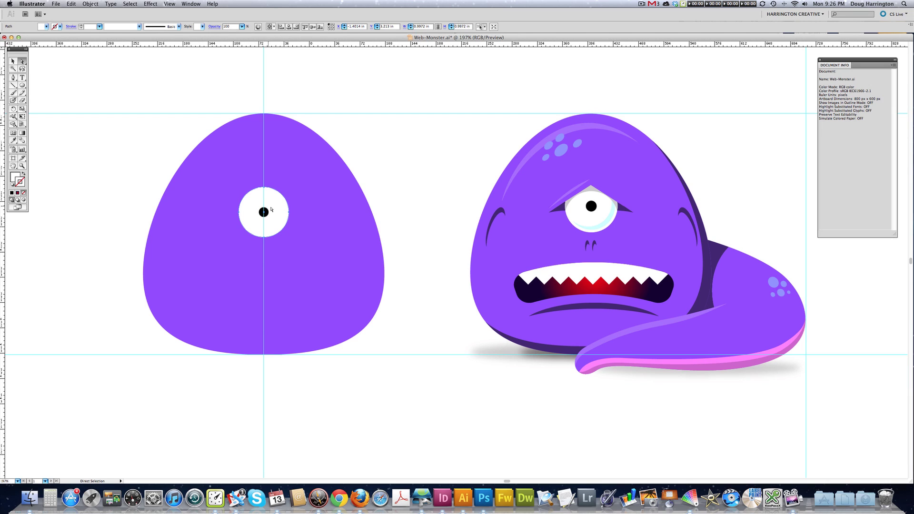
key("v")
key("a")
mouse_move(270, 229)
left_mouse_down()
mouse_move(277, 224)
mouse_move(267, 224)
left_mouse_up()
left_click_drag(268, 224, 264, 221)
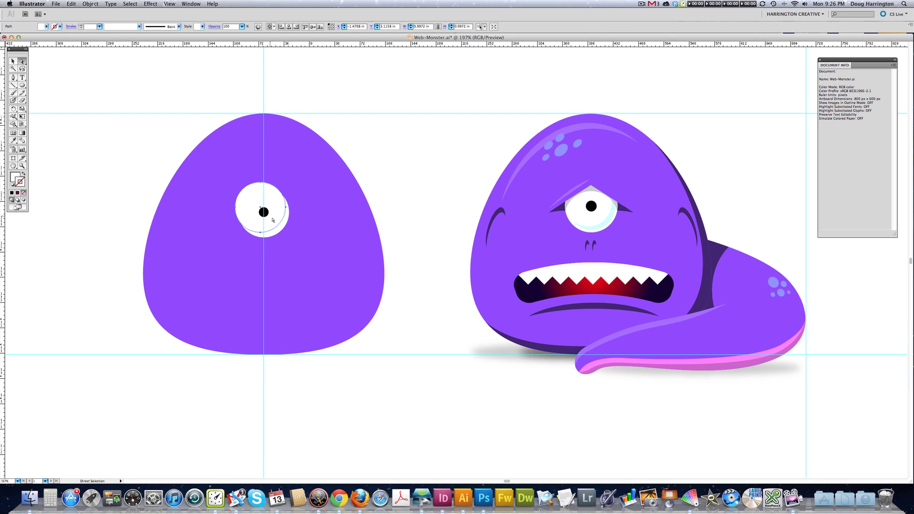
left_click(281, 231)
key("v")
left_click(248, 191)
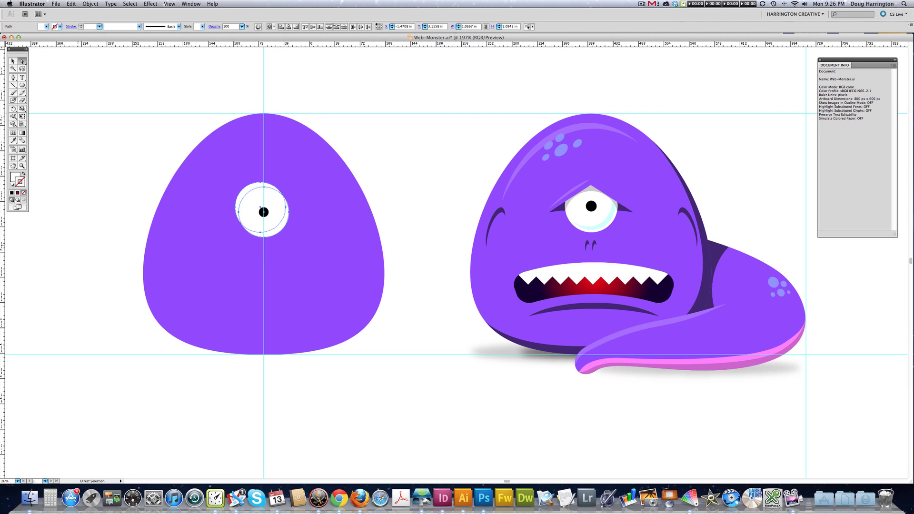
key("super+4")
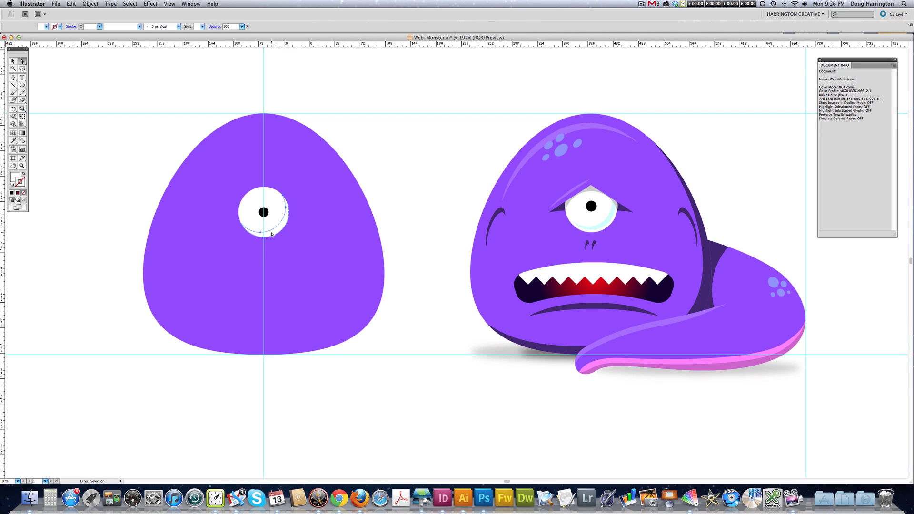
- Fill the eye's crescent with the light cyan from the finished monster's eye shading
key("i")
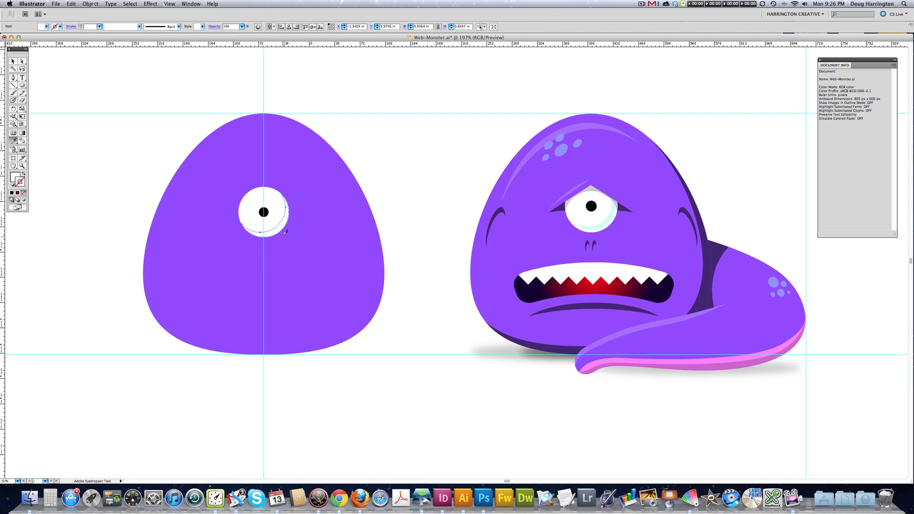
left_click(605, 225)
key("super+shift+a")
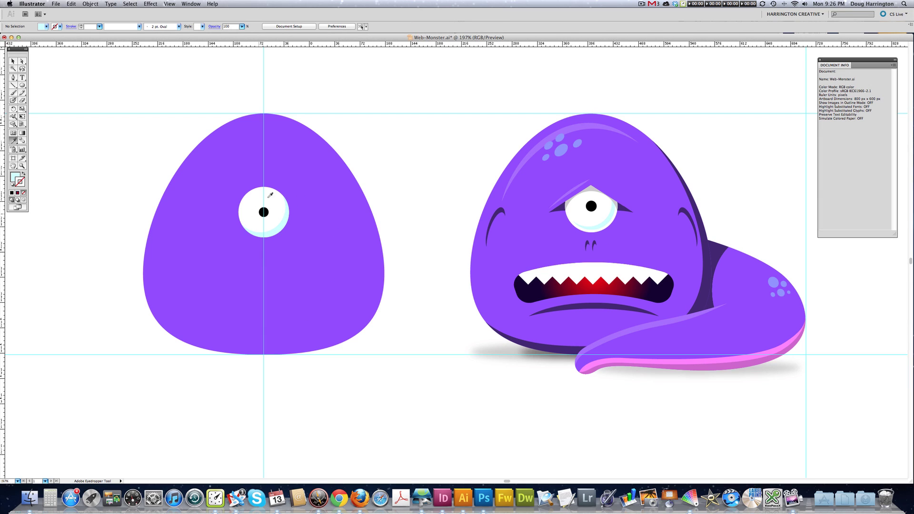
- Draw a rectangle over the upper part of the new eye and rotate it counterclockwise to slope like a drooping eyelid
key("z")
left_click_drag(130, 99, 706, 382)
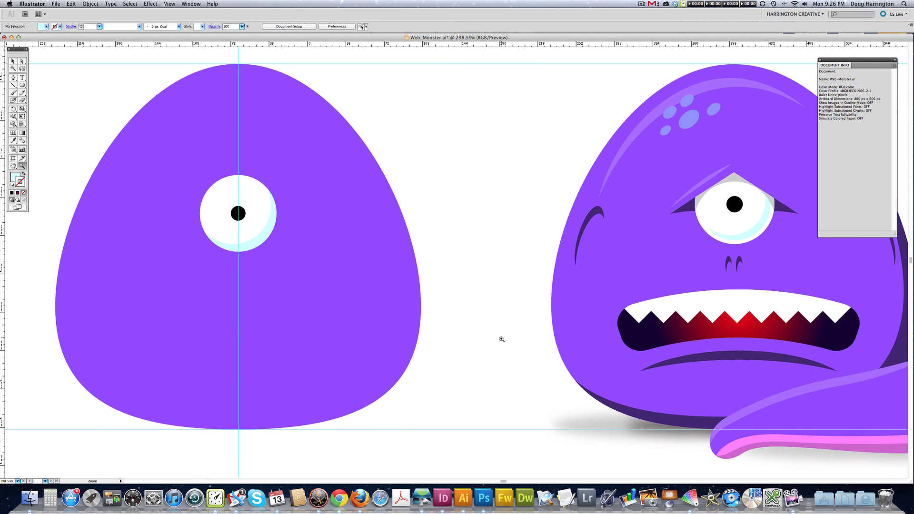
left_click(500, 343, "alt")
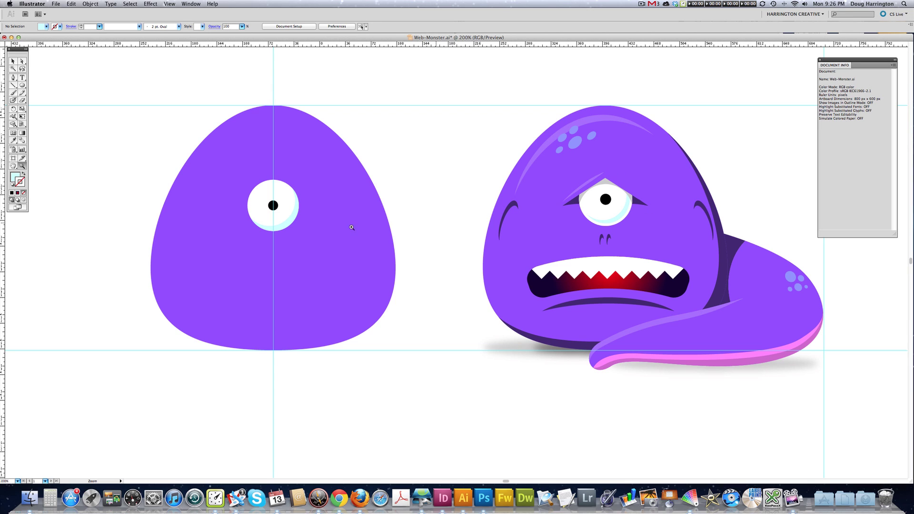
left_click(13, 78)
left_click_drag(22, 85, 49, 89)
left_click_drag(238, 166, 260, 177)
key("v")
left_click_drag(227, 153, 200, 182)
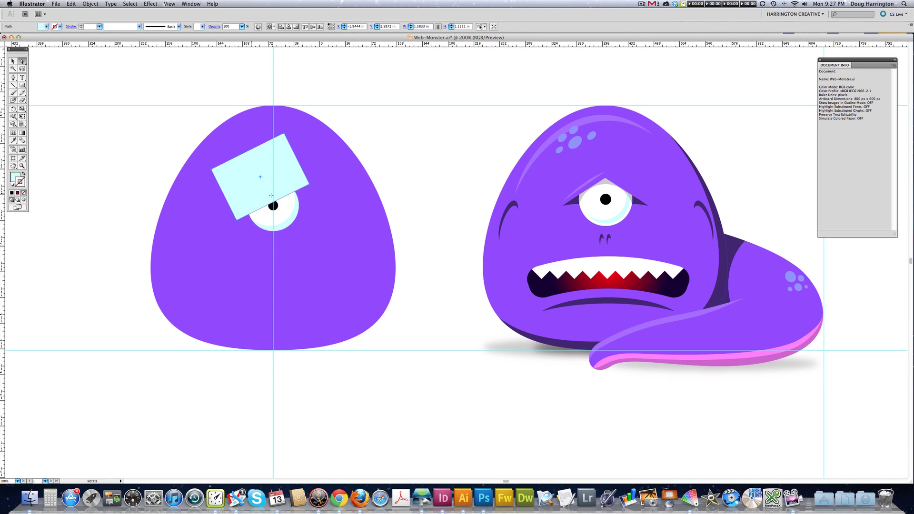
- Position the tilted rectangle over the eye's upper-left part and fill it with the body purple
key("a")
left_click_drag(299, 184, 282, 180)
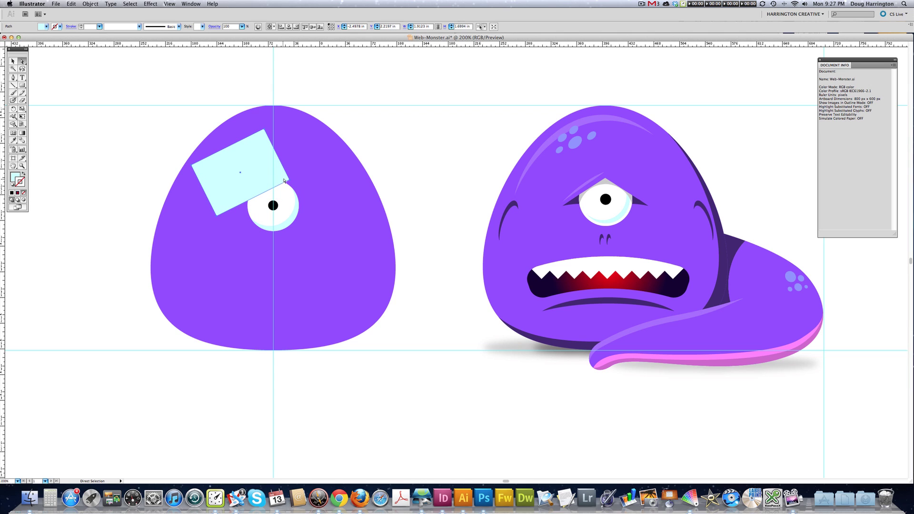
key("super+z")
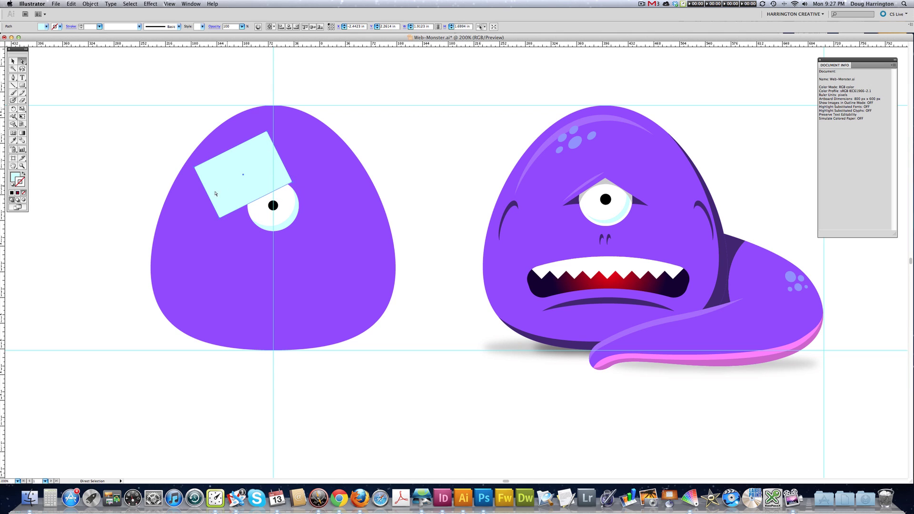
key("i")
left_click(219, 228)
key("a")
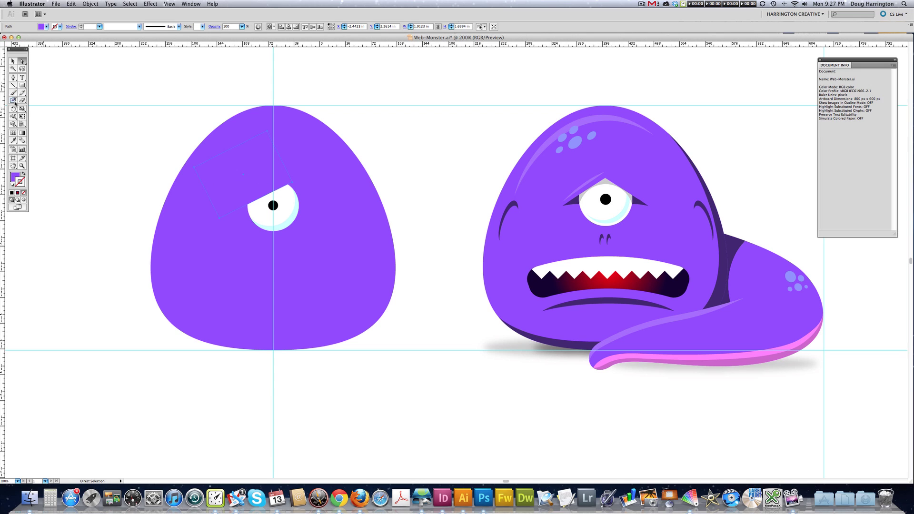
- Mirror a copy of the eyelid rectangle across the vertical guide and combine both halves into one slightly raised eyelid
left_click_drag(13, 109, 40, 117)
mouse_move(281, 170)
left_mouse_down()
mouse_move(278, 157)
mouse_move(273, 164)
mouse_move(292, 173)
left_mouse_up()
left_click(250, 197, "shift+super")
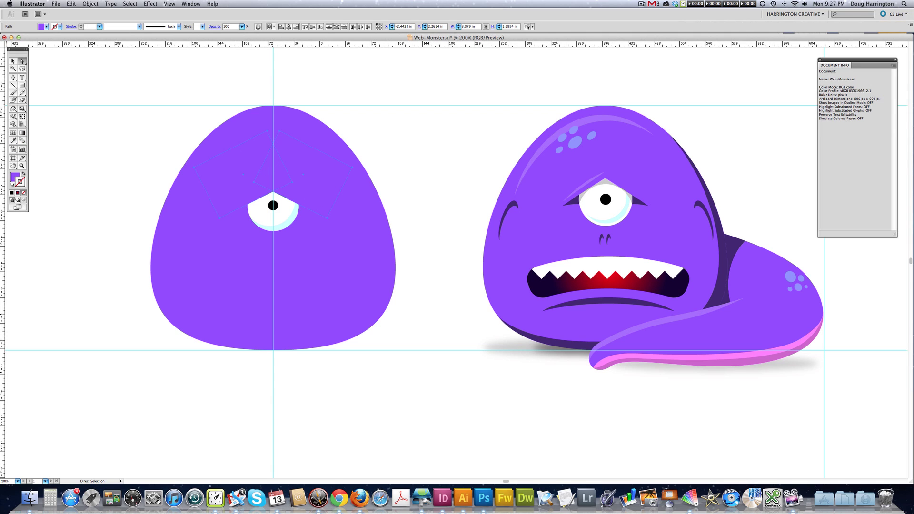
key("super+shift+a")
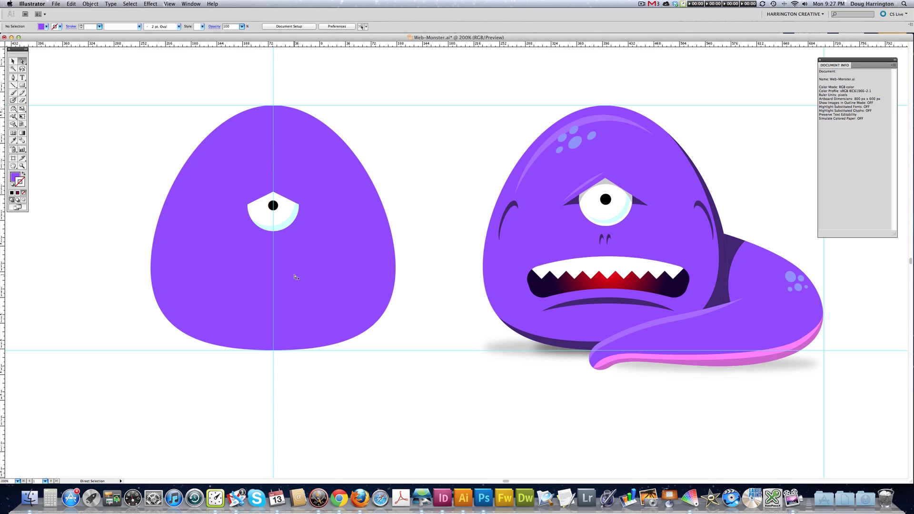
left_click(300, 189)
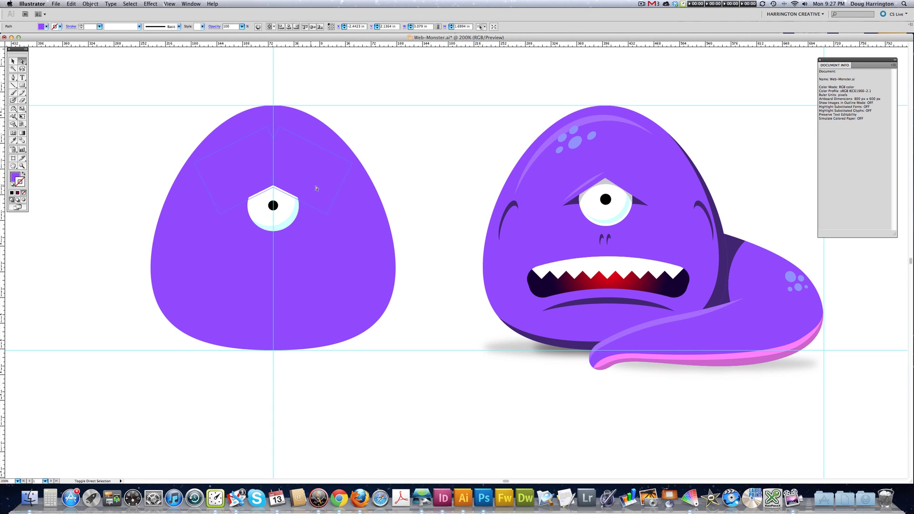
key("super+shift+a")
- Draw a closed Pen shape over the eye's left corner, pointed outward, with a curved lower edge and its inner end overlapping the eye
key("z")
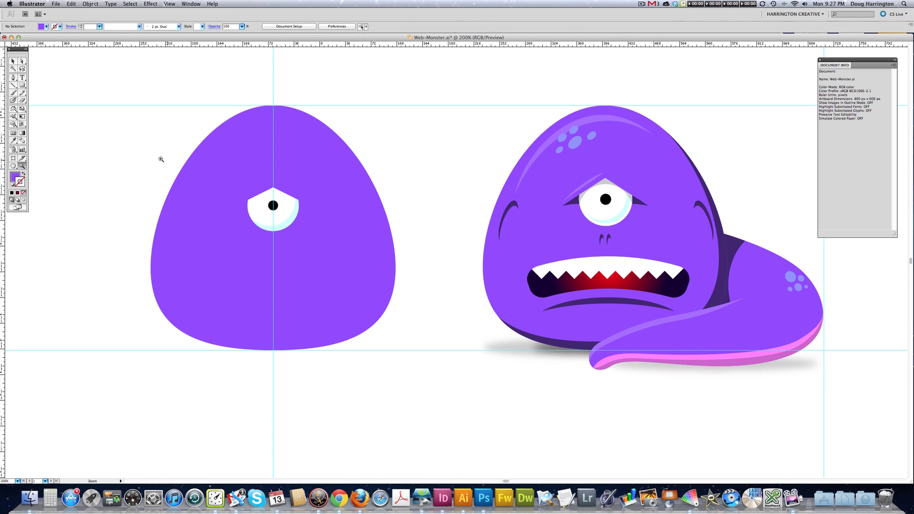
left_click_drag(158, 151, 403, 302)
left_click_drag(660, 325, 83, 243)
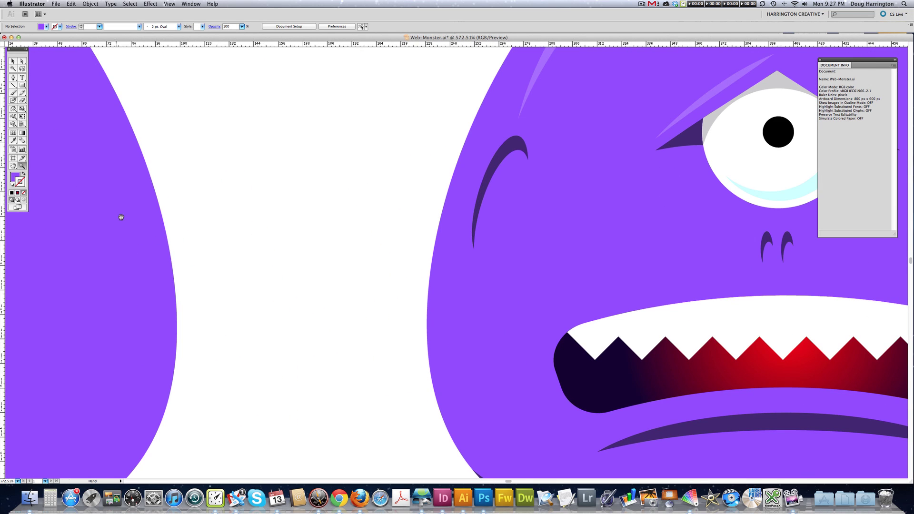
left_click_drag(121, 217, 632, 265)
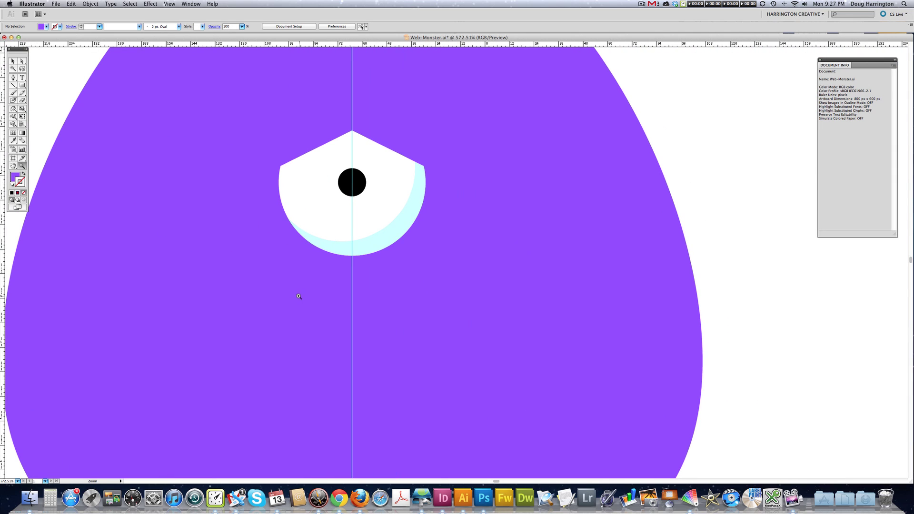
key("p")
key("a")
left_click(269, 159)
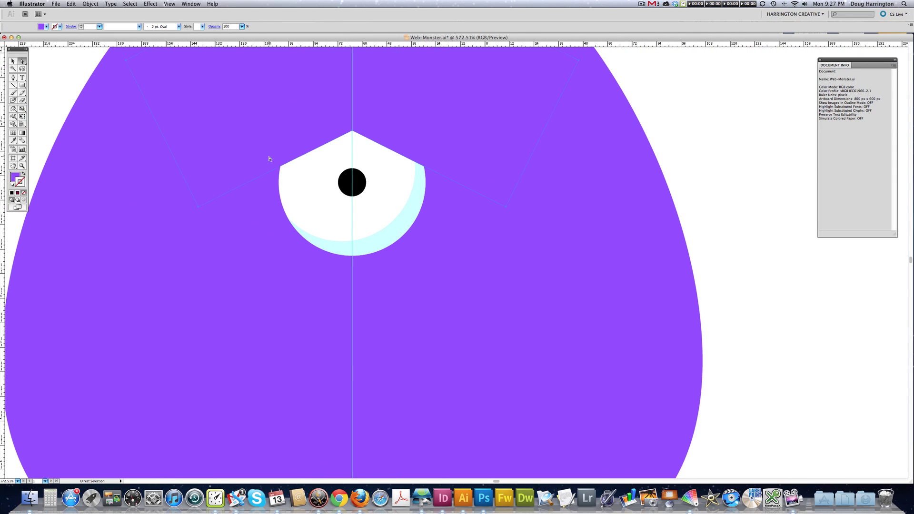
left_click(227, 191)
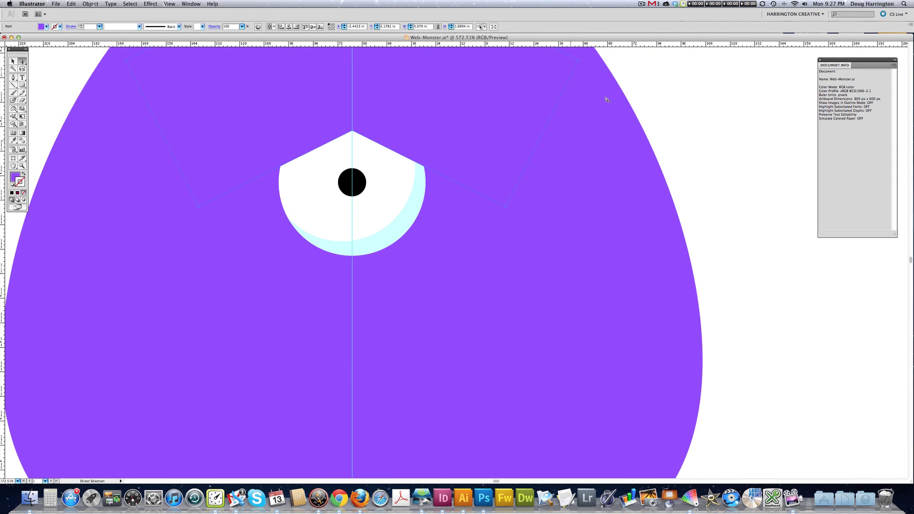
key("super+shift+a")
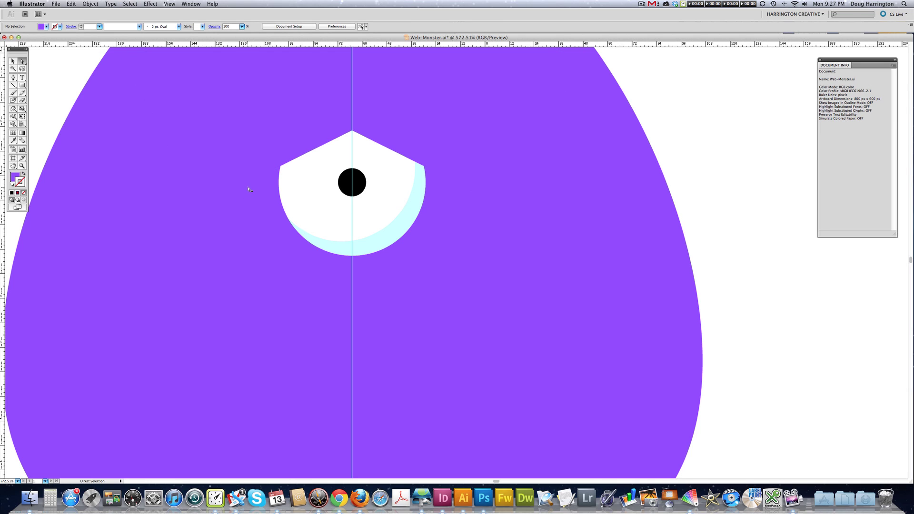
key("p")
left_click(285, 142)
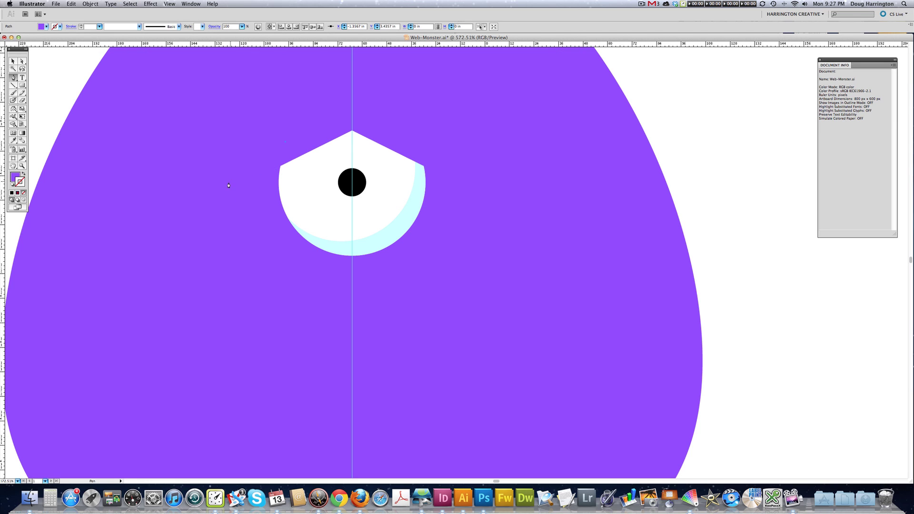
left_click(224, 185)
left_click_drag(283, 200, 292, 225)
left_click(296, 148)
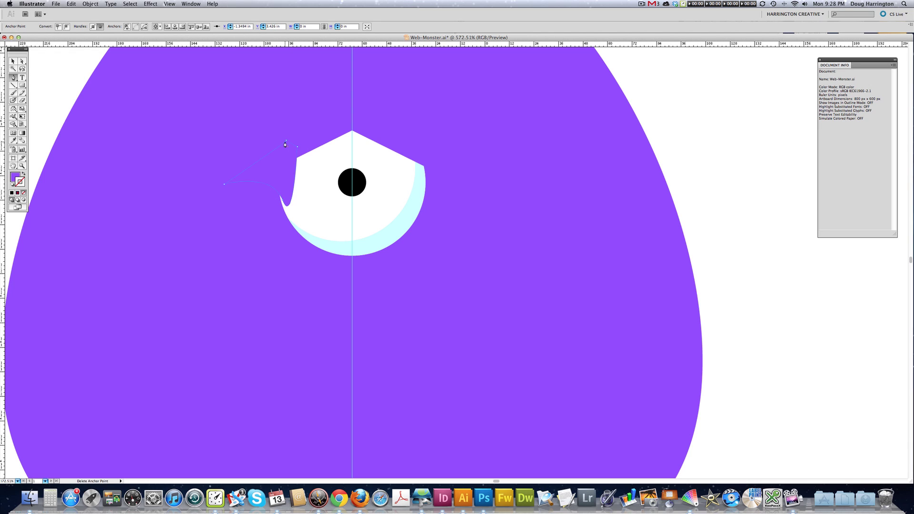
key("a")
key("p")
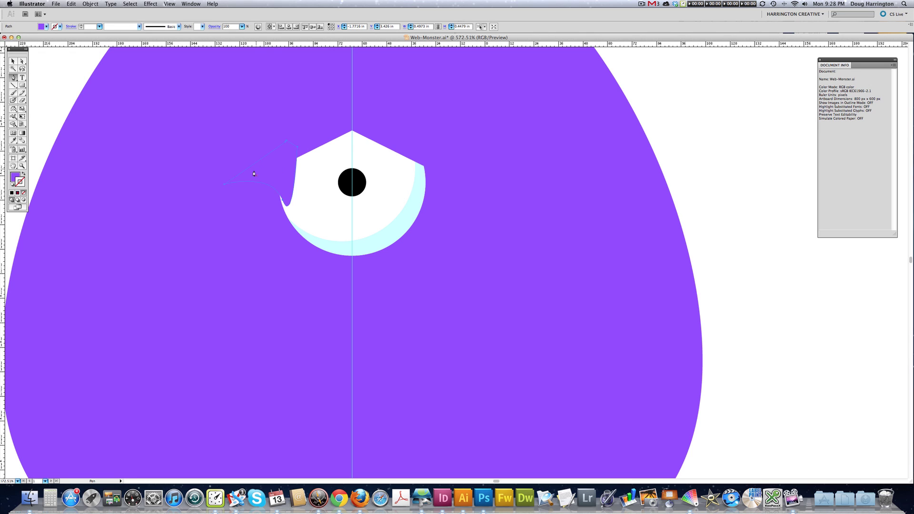
- Fill the eye-corner shape with the dark purple of the finished monster's ear crease
key("i")
scroll(572, 300, "right", 10)
left_click(665, 102)
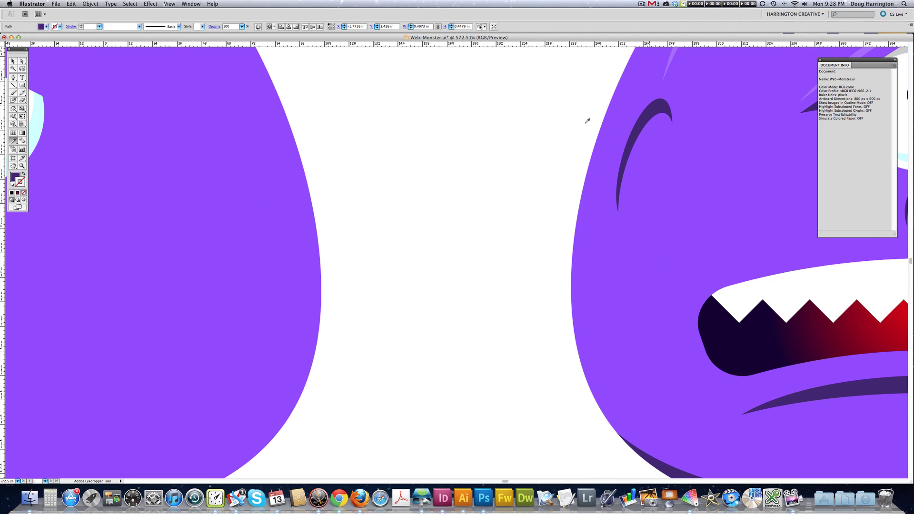
scroll(377, 220, "left", 12)
key("a")
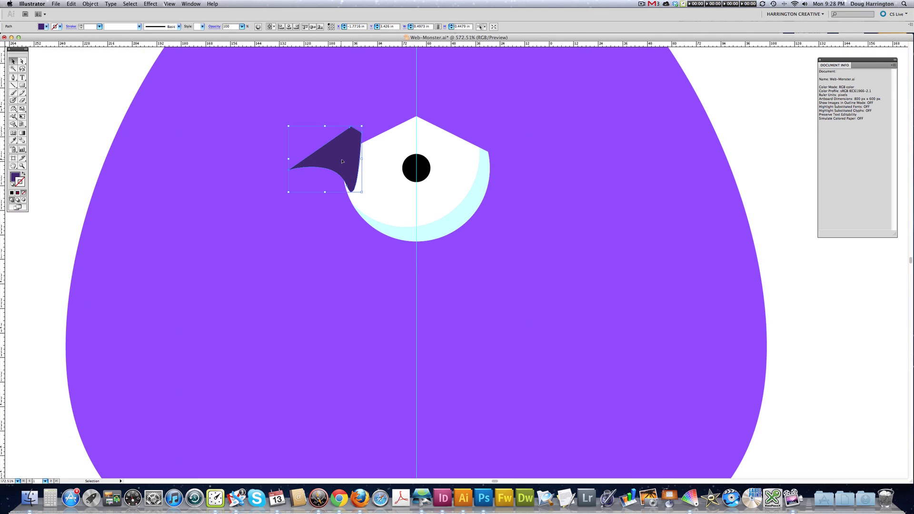
- Nudge the dark eye-corner shape slightly down and send it backward behind both the eyelid and the eye
key("Down")
key("super+bracketleft")
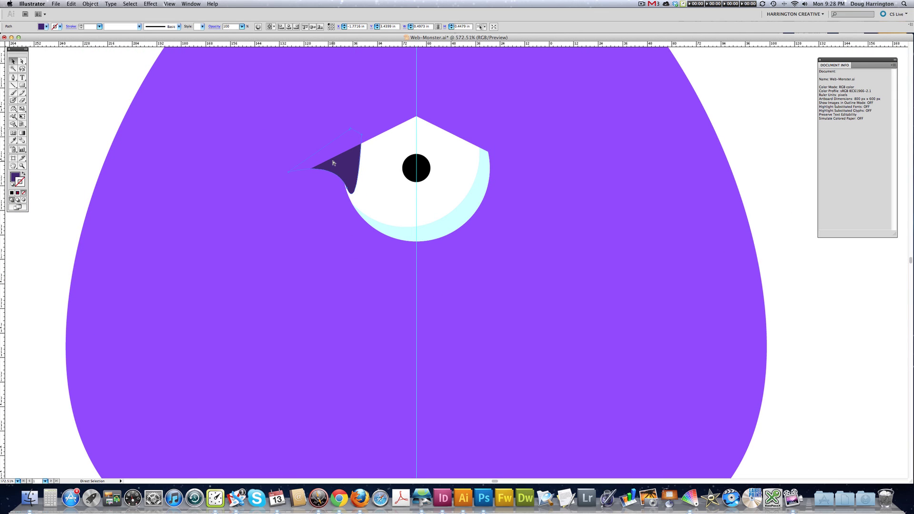
key("super+bracketleft")
key("super+shift+a")
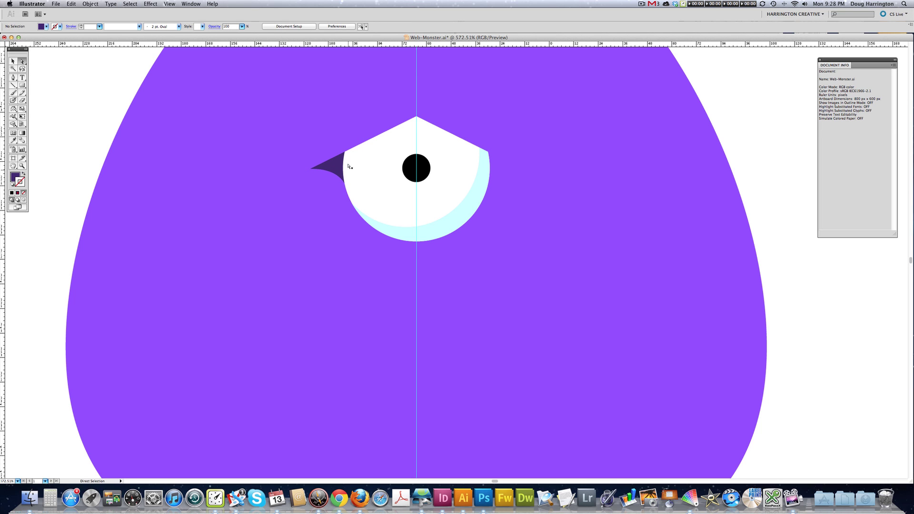
- Reflect a copy of the dark eye corner across the vertical guide to the eye's right side
key("z")
left_click(503, 281, "alt")
left_click(487, 286, "alt")
scroll(487, 285, "right", 5)
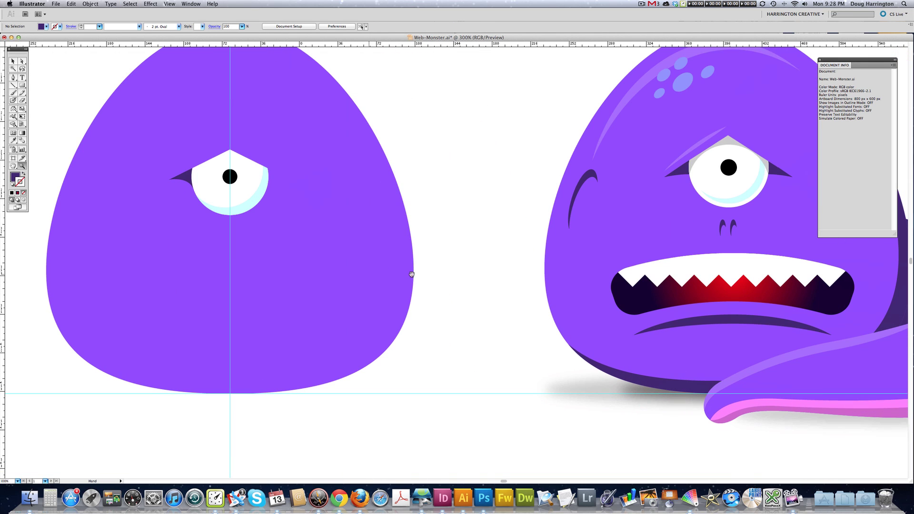
key("a")
left_click(190, 180)
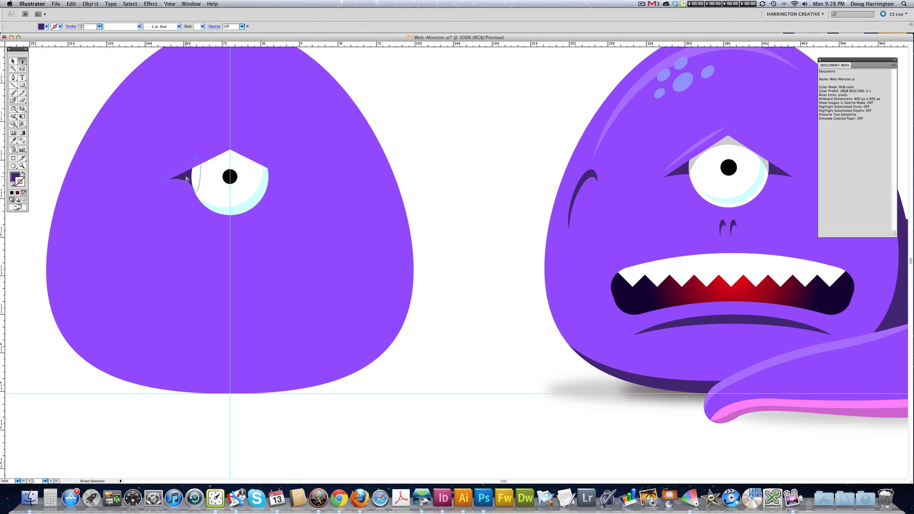
key("o")
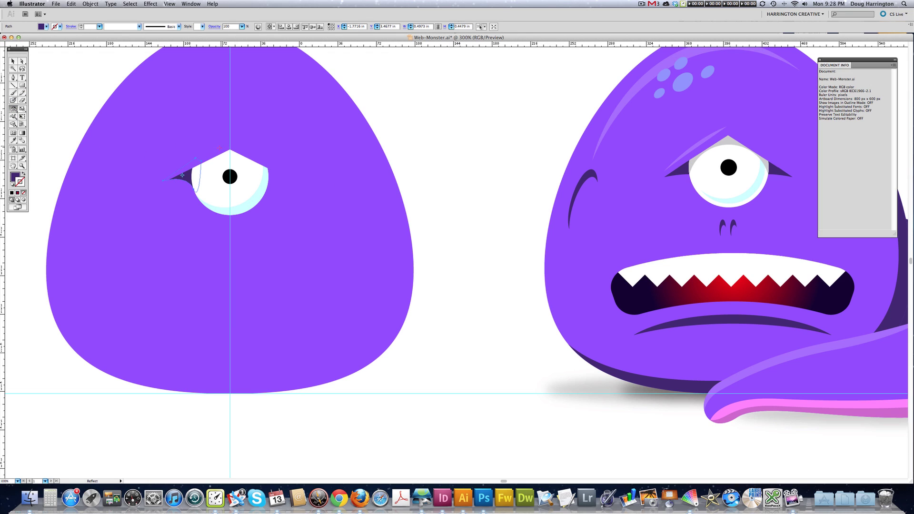
left_click(230, 177)
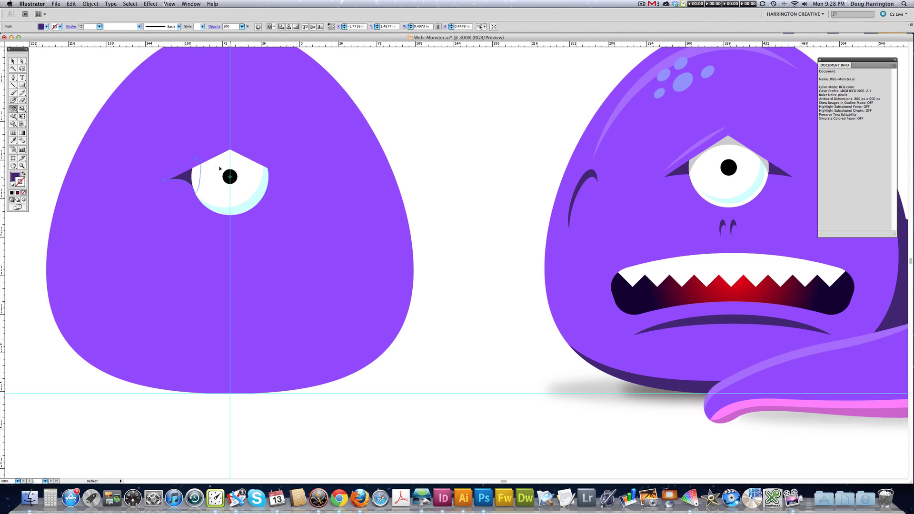
left_click_drag(158, 143, 289, 159)
key("super+shift+a")
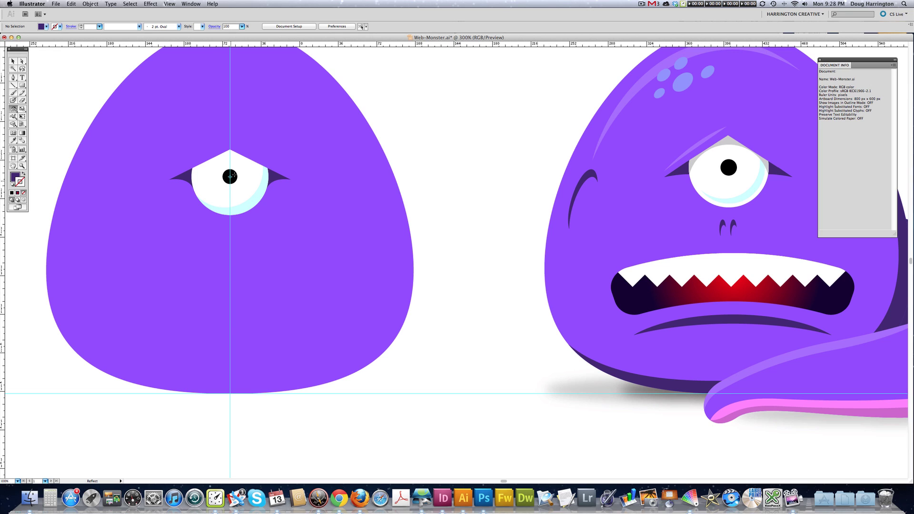
- Draw a thin curved brow shape with the Pen tool above the eyelid's left slope, from the outer eye corner to the guide
key("p")
left_click(169, 177)
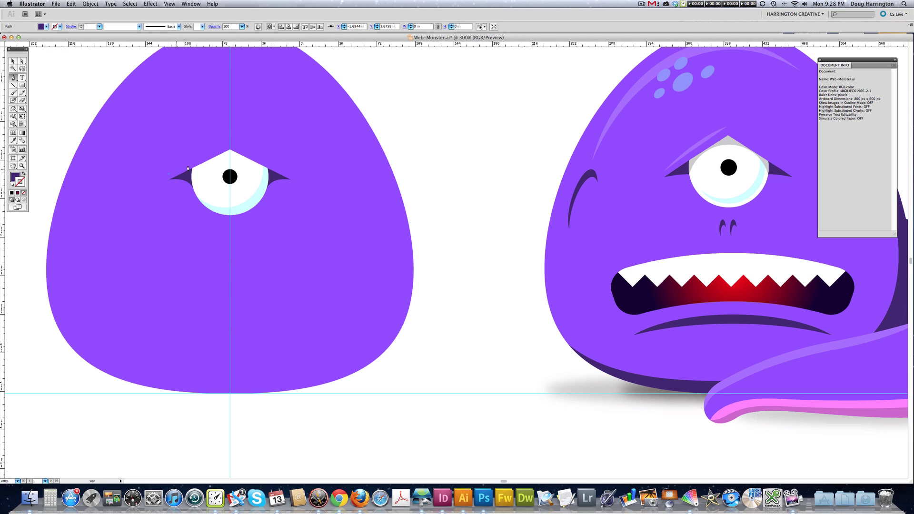
left_click(230, 147)
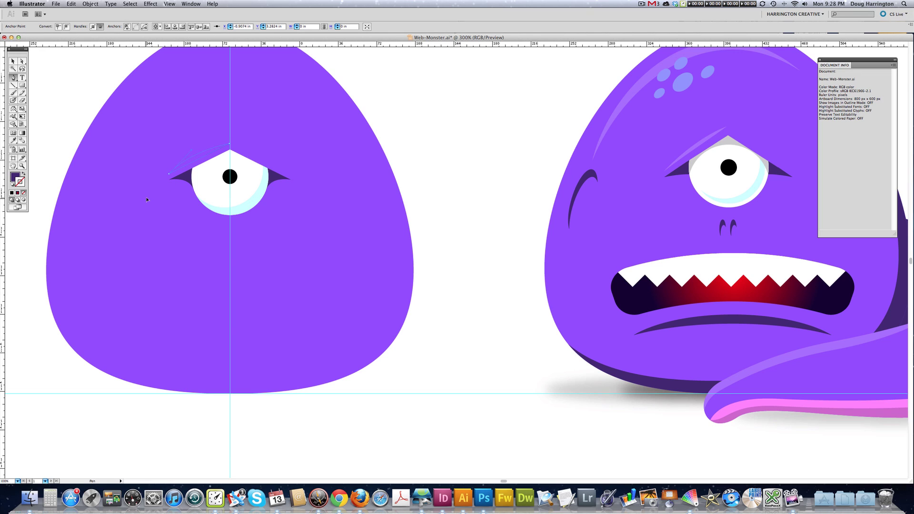
left_click_drag(146, 201, 148, 200)
key("a")
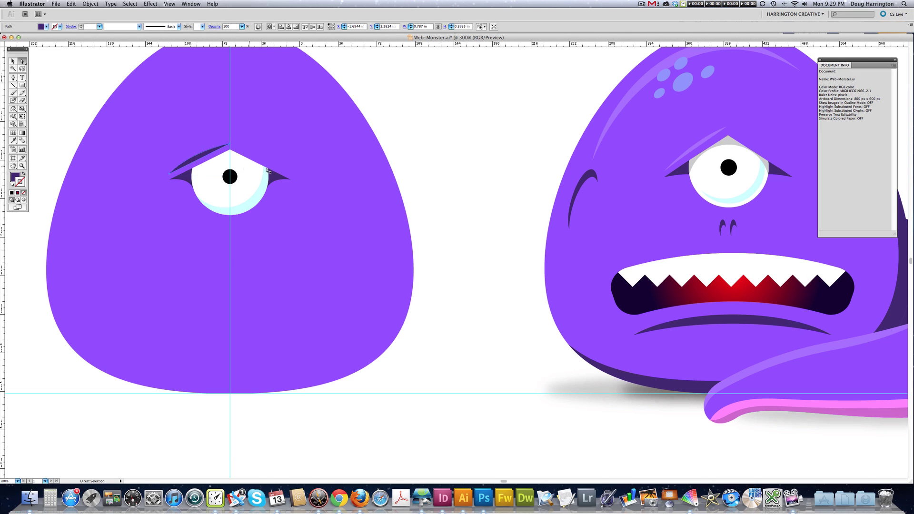
- Give the brow shape the finished monster's brow highlight appearance, white at 20% opacity
key("i")
left_click(707, 137)
key("super+shift+a")
- Draw a tall white ellipse about 0.43 by 0.90 in on the body's left side, beside the eye
left_click_drag(303, 237, 312, 225)
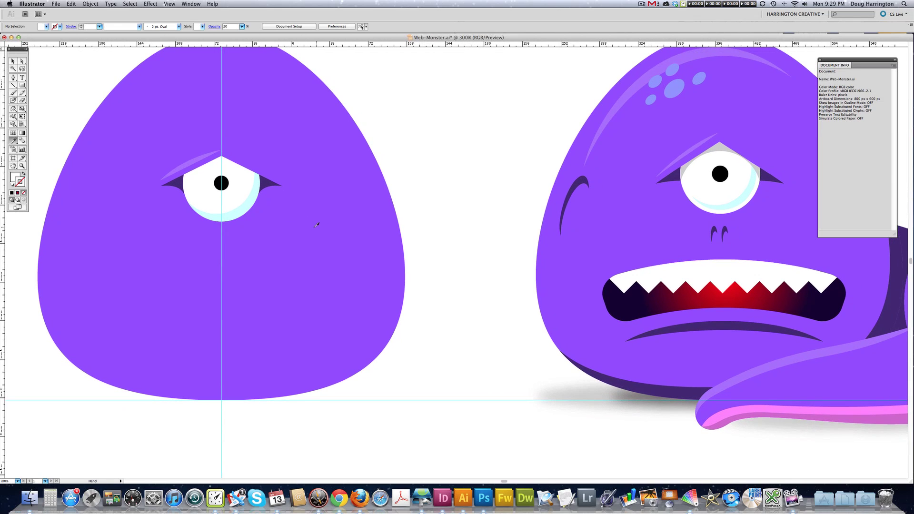
key("z")
left_click(289, 242, "alt")
scroll(357, 241, "right", 3)
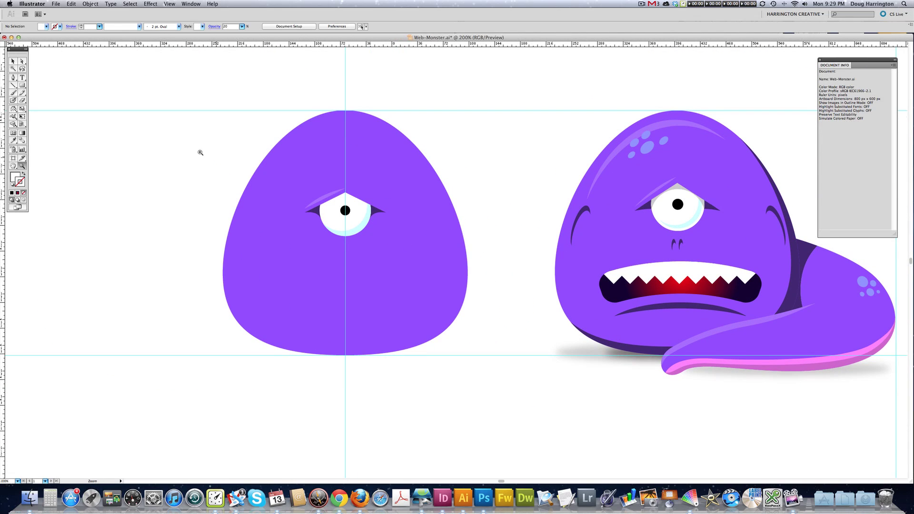
left_click(22, 85)
left_click_drag(22, 86, 39, 103)
left_click_drag(284, 247, 284, 248)
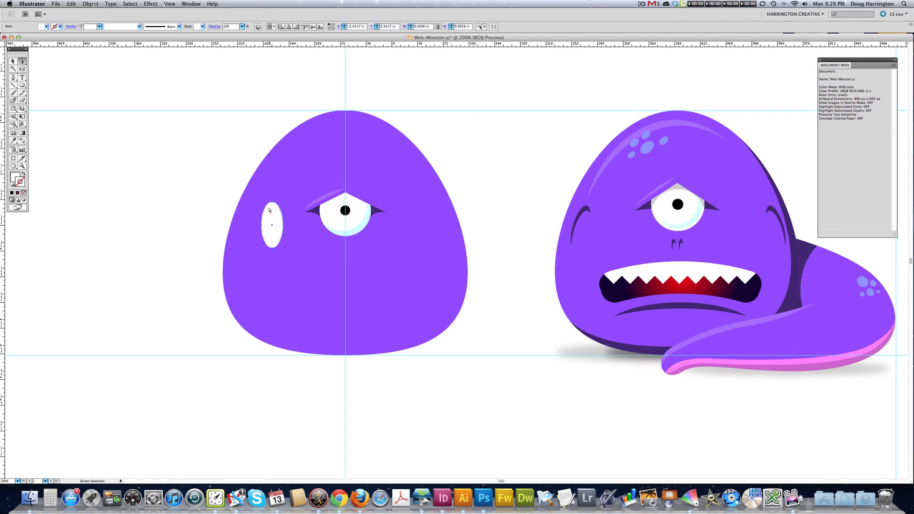
- Duplicate the ellipse slightly down and to the right, and subtract the copy to leave a thin crescent
key("v")
key("a")
left_click_drag(273, 225, 276, 230)
key("super+z")
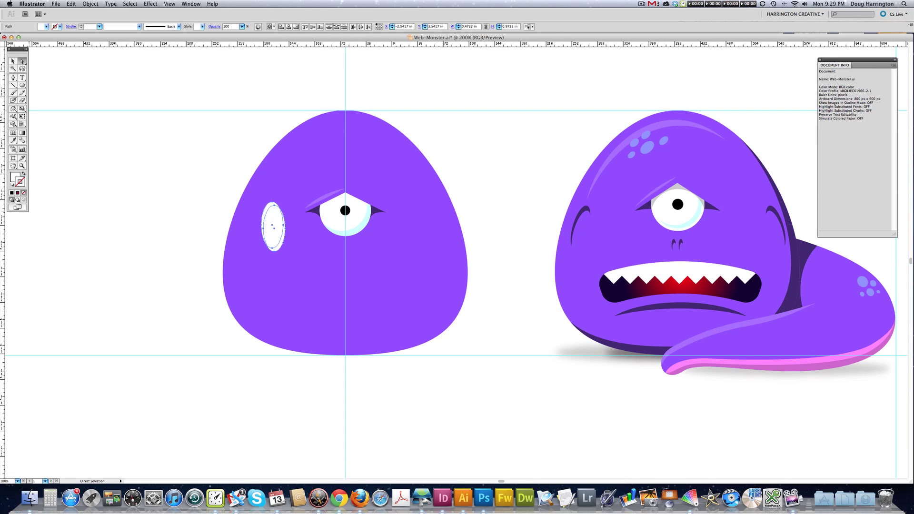
key("super+4")
key("super+shift+a")
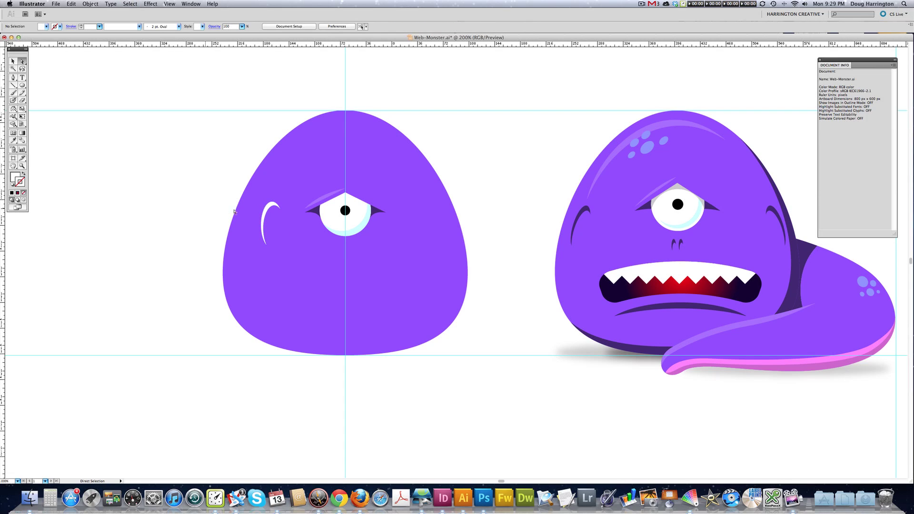
- Rotate the crescent clockwise and move it up and left beside the body's edge as an ear crease
left_click(266, 210)
key("r")
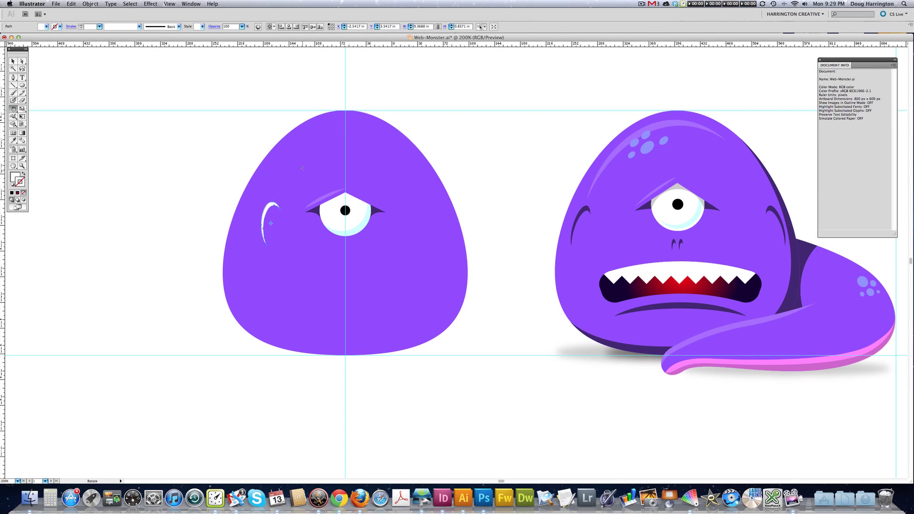
key("a")
mouse_move(267, 205)
left_mouse_down()
mouse_move(278, 210)
mouse_move(262, 200)
left_mouse_up()
left_click(265, 198)
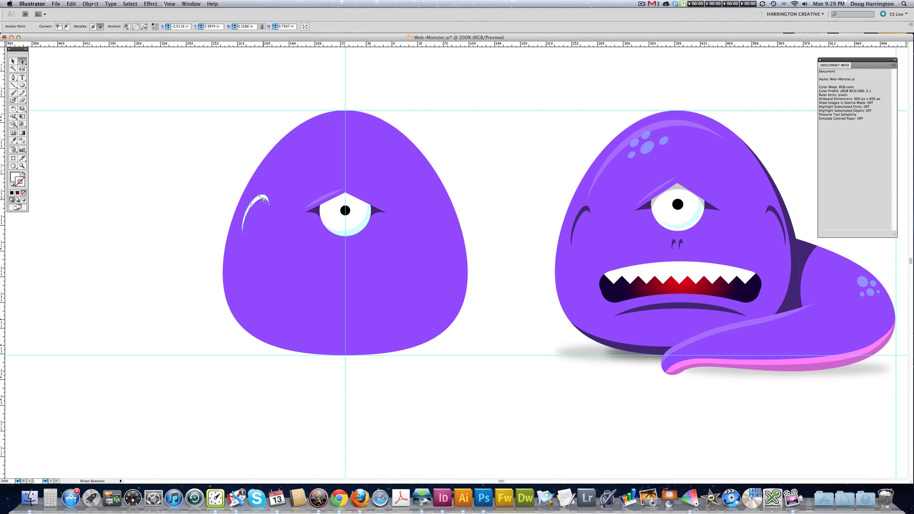
- Fill the ear crescent with the dark purple of the new eye's corner
key("i")
left_click(310, 210)
key("super+shift+a")
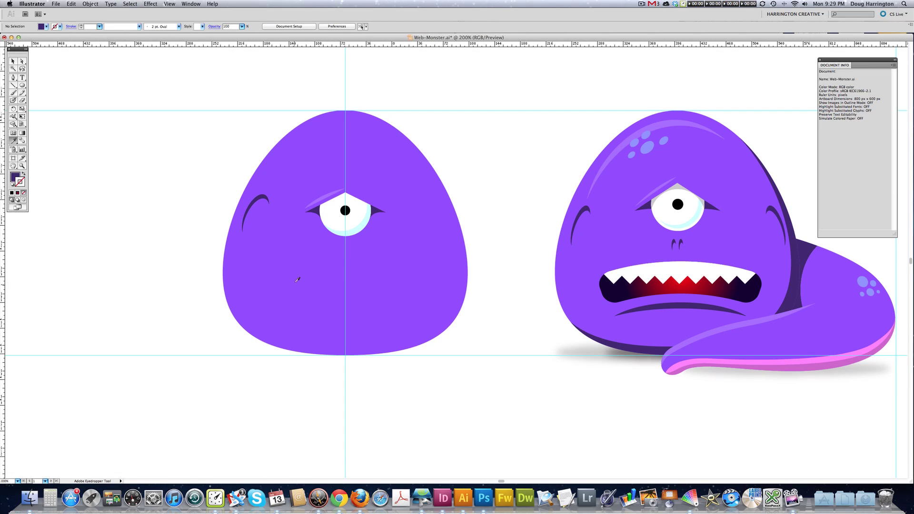
- Reflect a copy of the ear crescent across the vertical guide to the body's right side
key("a")
left_click(262, 199)
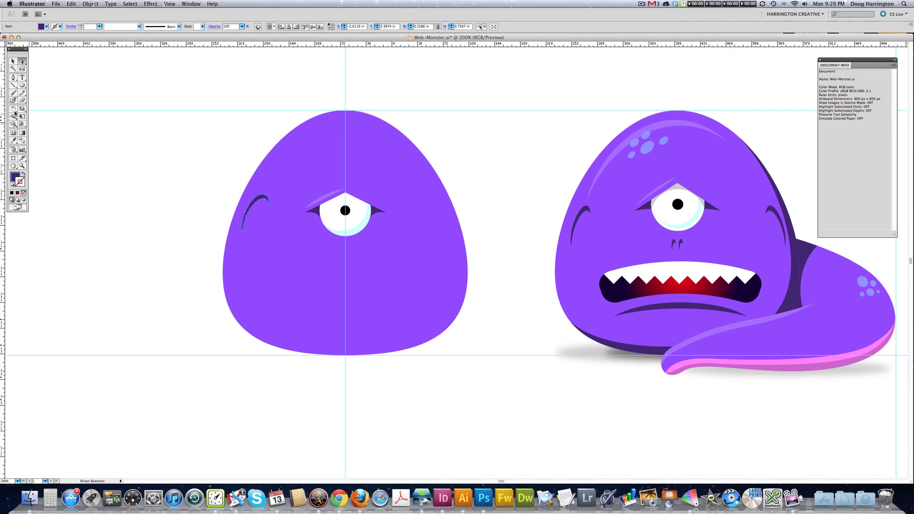
left_click(14, 109)
left_click_drag(14, 109, 25, 109)
left_click(346, 194)
left_click_drag(345, 193, 346, 165)
key("super+shift+a")
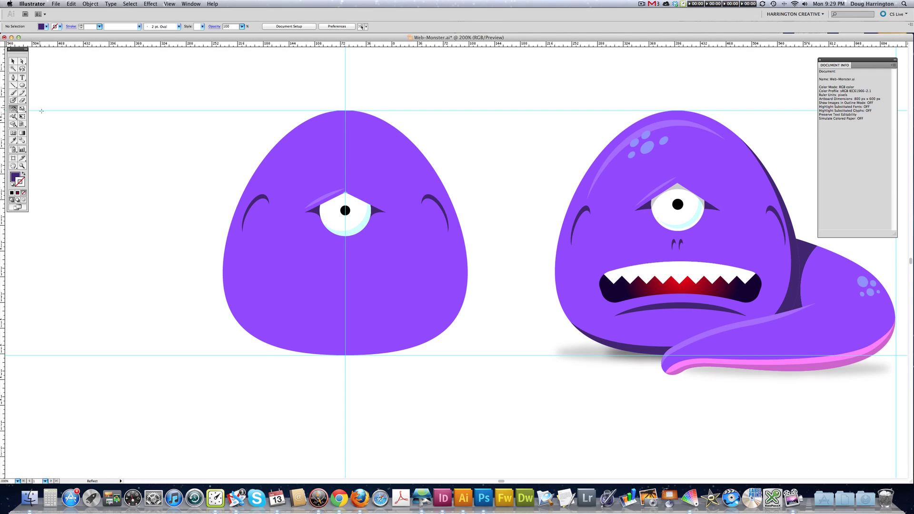
- Draw a small upright dark ellipse below the eye, left of the guide, and subtract an offset copy to form a nostril crescent
key("super+space")
left_click_drag(143, 85, 767, 388)
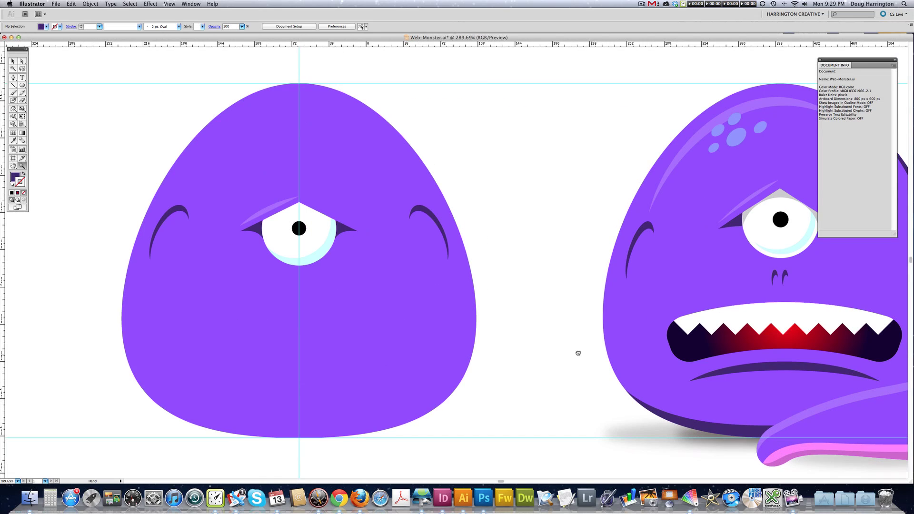
left_click_drag(578, 352, 555, 348)
key("super+space")
left_click(22, 87)
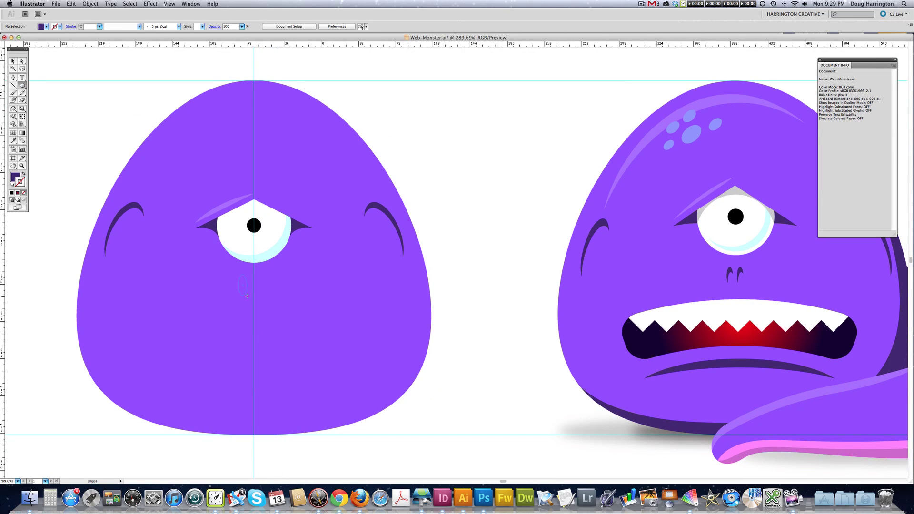
left_click_drag(246, 296, 246, 288)
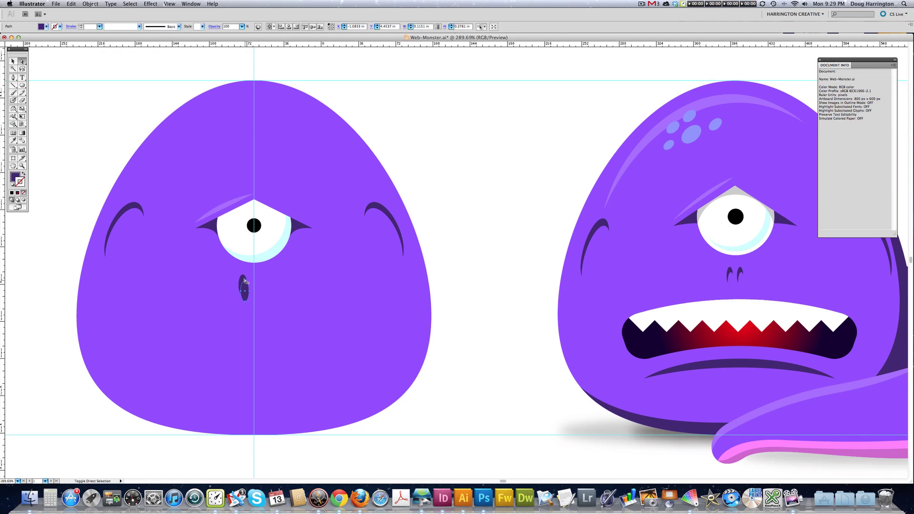
left_click(243, 282, "shift")
left_click(243, 283)
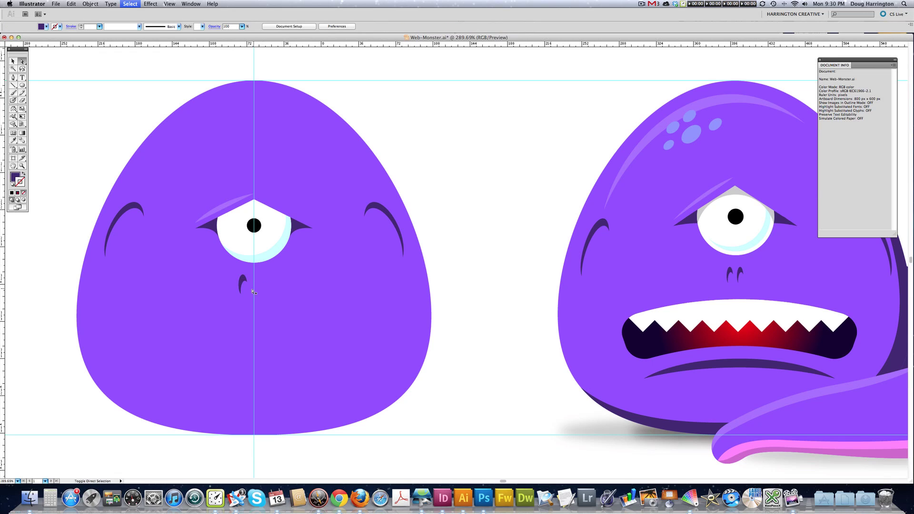
- Duplicate the nostril crescent to its right and group the two nostrils
left_click_drag(256, 286, 255, 285)
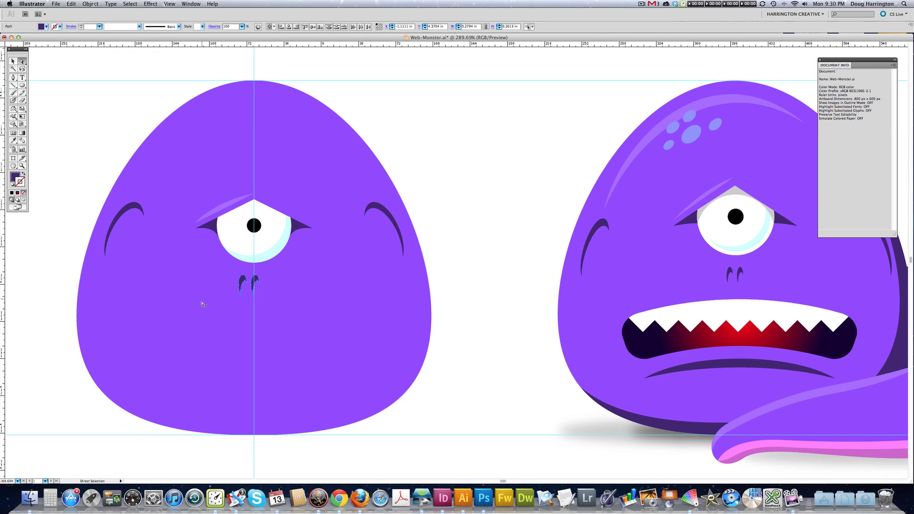
key("v")
key("ctrl+g")
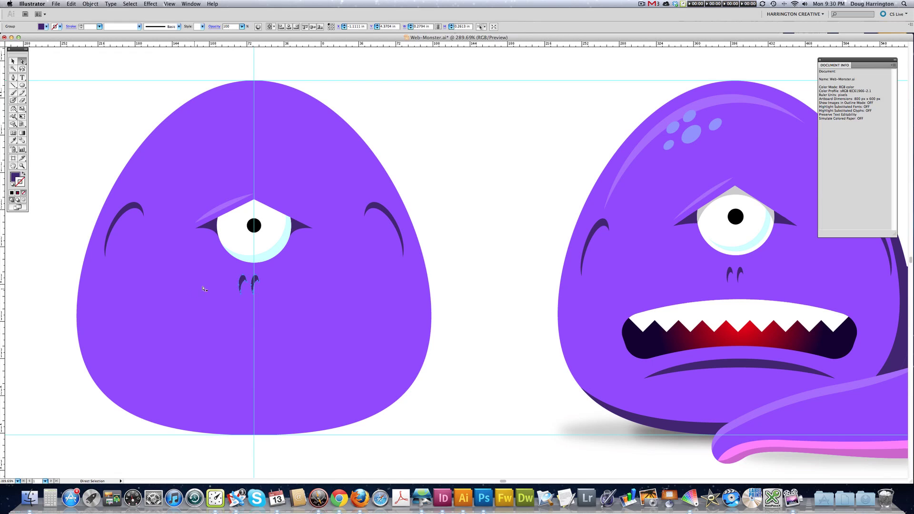
- Nudge the nostril pair right until it is centred on the vertical guide below the eye
key("b")
key("v")
key("Right")
key("Right")
key("Right")
key("Right")
key("ctrl+shift+a")
key("z")
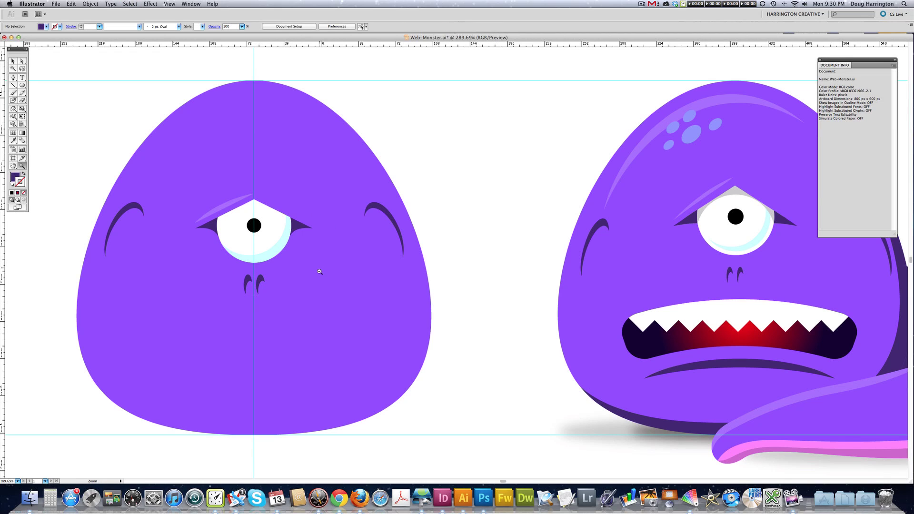
- Subtract a copy of the body shifted up and left from another body copy, leaving a shadow crescent along the lower right edge
left_click(317, 269, "alt")
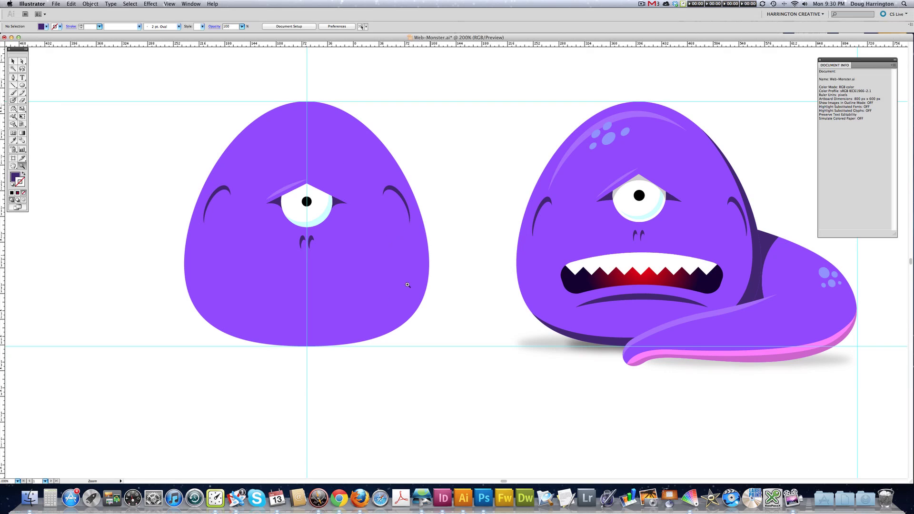
key("a")
left_click(385, 314)
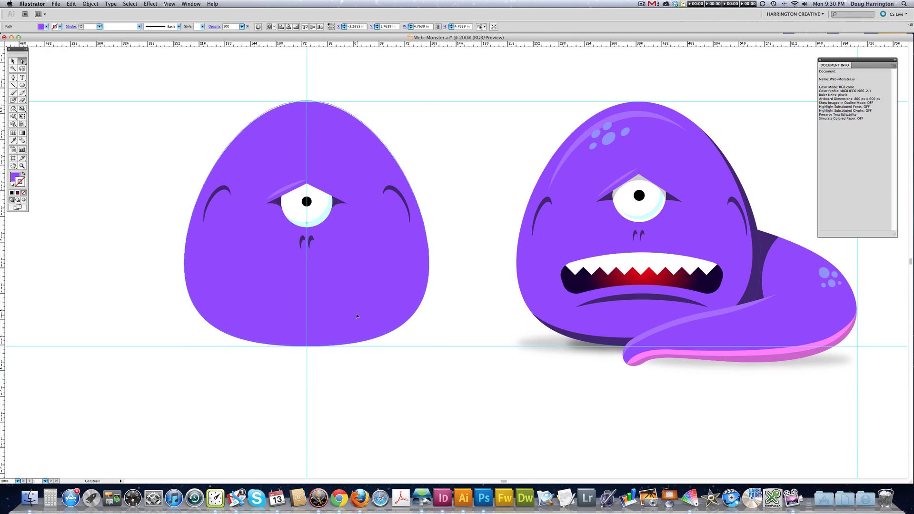
left_click_drag(355, 315, 355, 306)
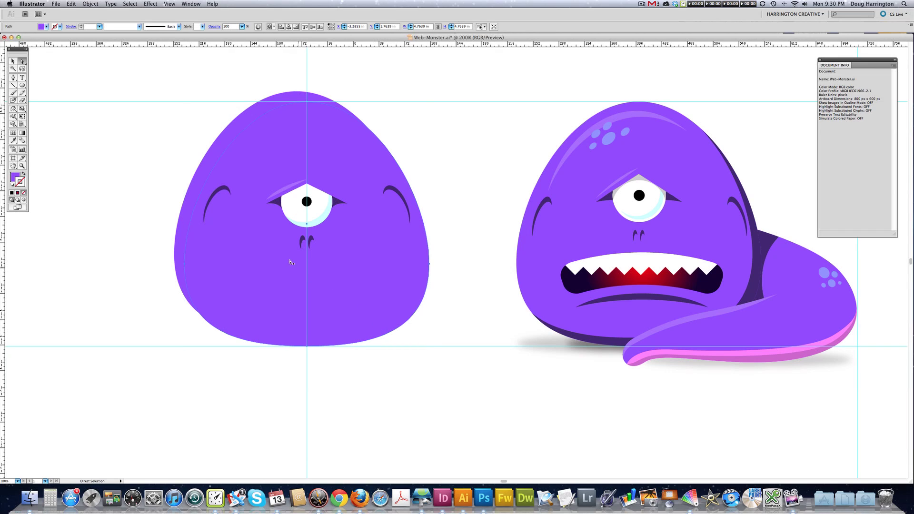
left_click(238, 127)
key("Delete")
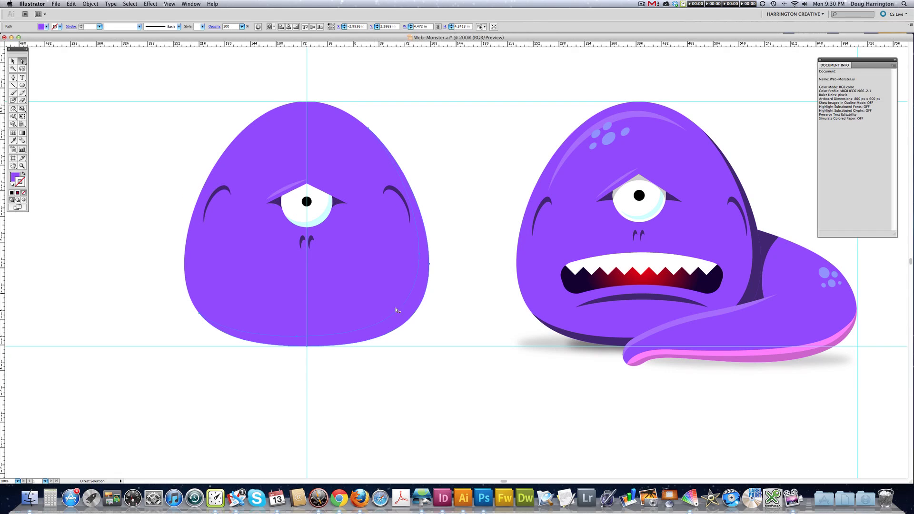
- Fill the body's shadow crescent with the dark purple sampled from the finished monster's shadow
key("i")
left_click(754, 291)
key("super+shift+a")
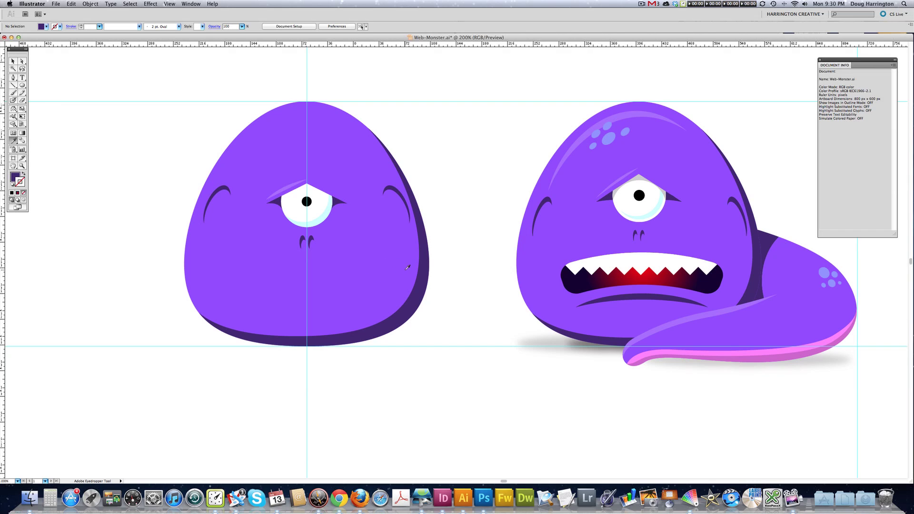
- Create an inset copy of the purple body outline with Offset Path set to -0.125 in
key("a")
left_click(277, 170)
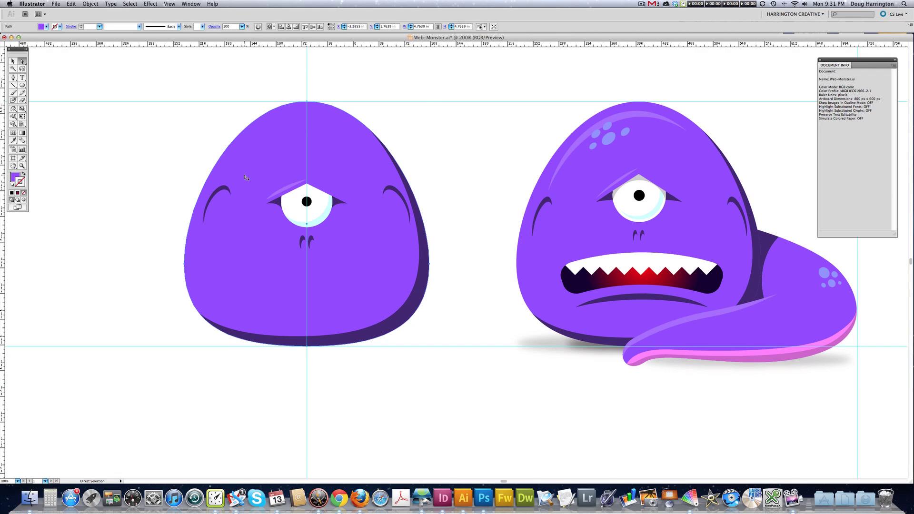
key("v")
key("a")
left_click(100, 6)
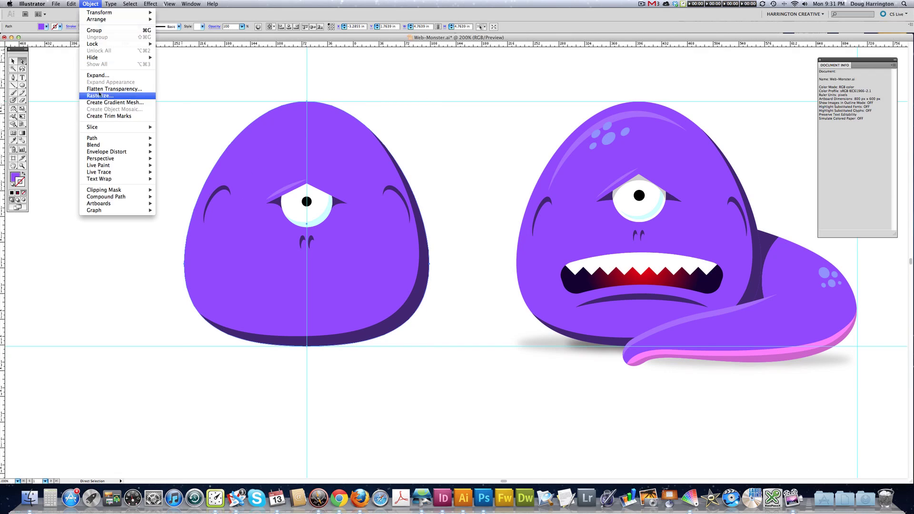
mouse_move(100, 137)
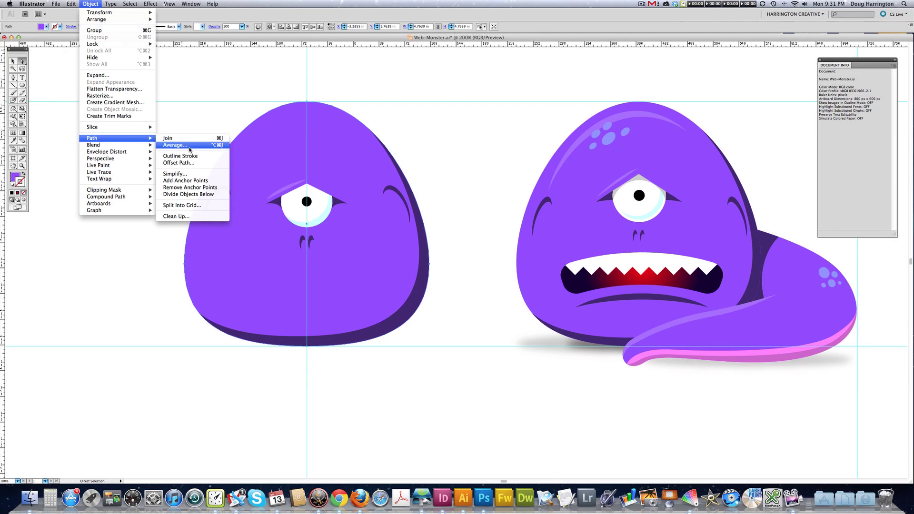
left_click(184, 163)
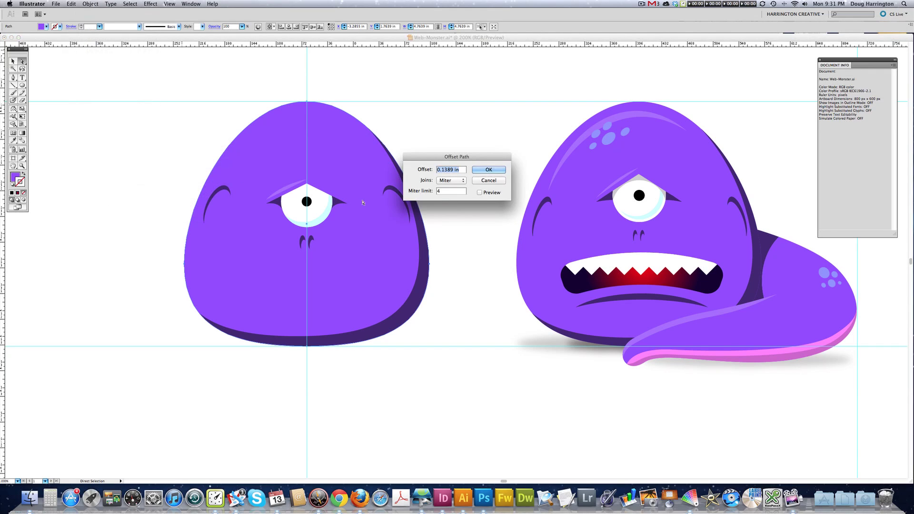
left_click(488, 193)
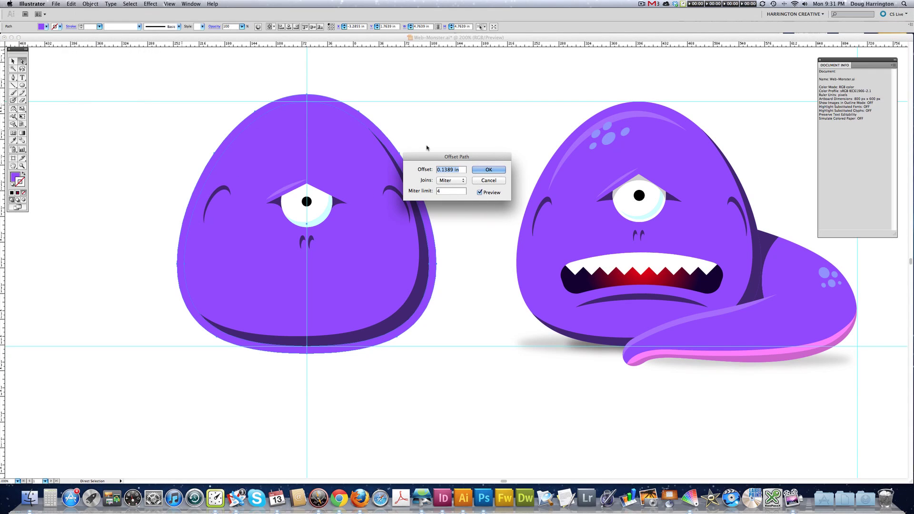
type("-0.125")
key("Tab")
type("-0.25")
key("Tab")
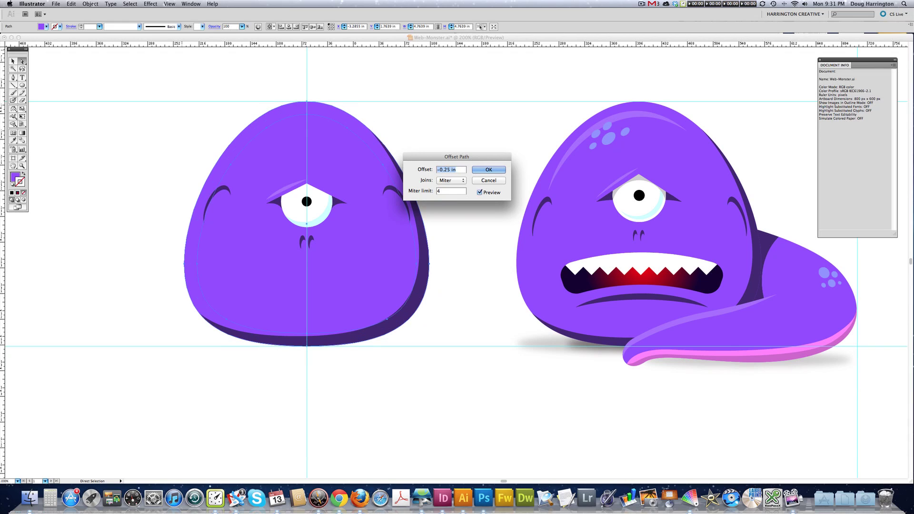
type("-0.125")
key("Tab")
left_click(489, 170)
- Paste a copy of the inset body outline in front and shift it down about 0.11 in
left_click_drag(243, 138, 189, 158)
key("super+z")
left_click(251, 139)
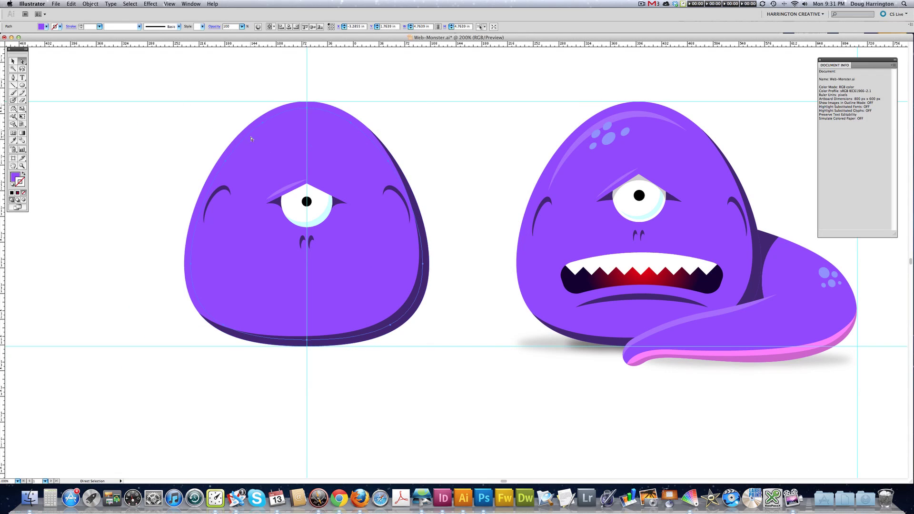
key("super+c")
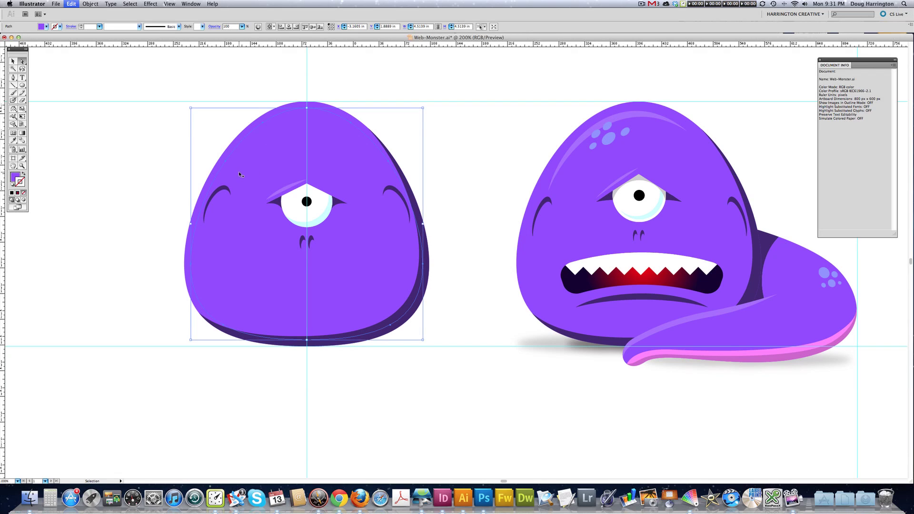
key("super+f")
key("a")
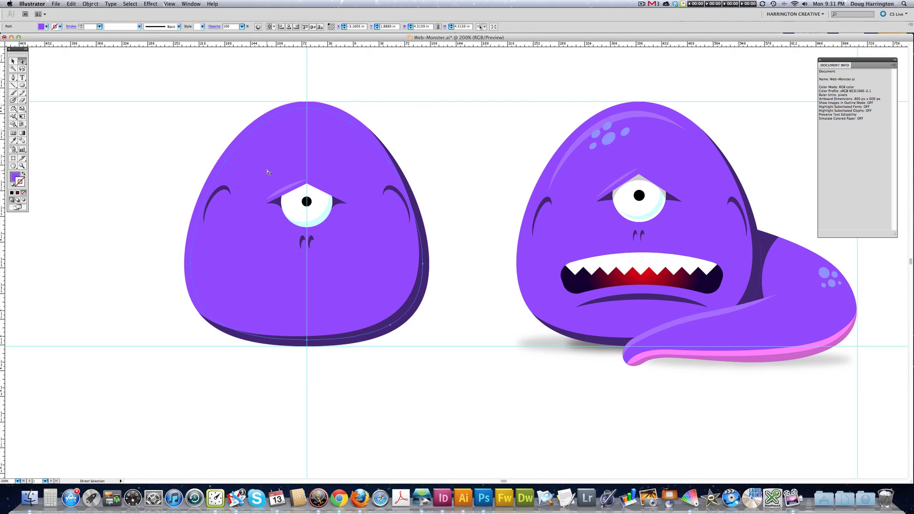
left_click(273, 132)
left_click_drag(273, 132, 270, 127)
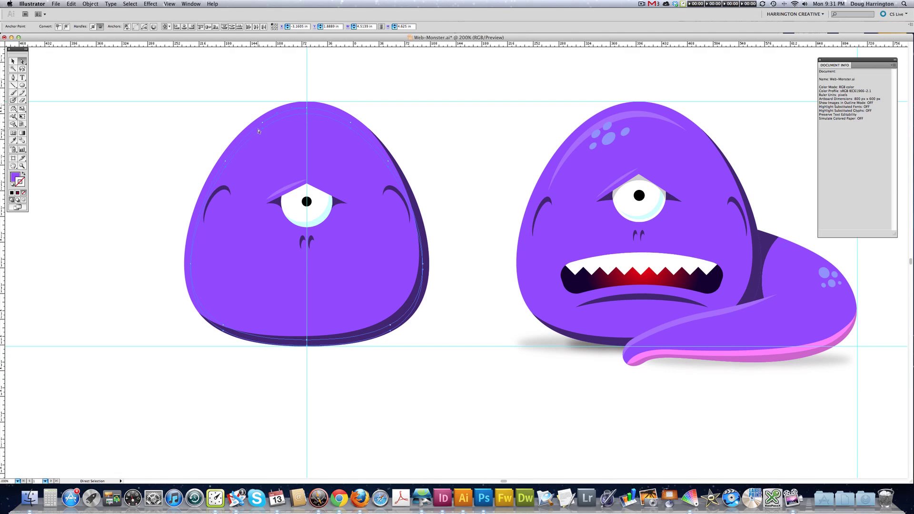
key("super+z")
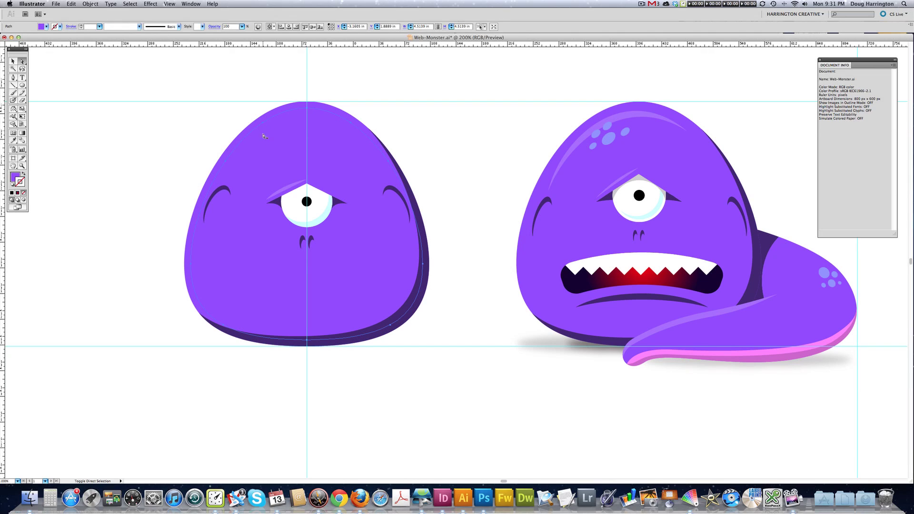
key("Down")
key("super+z")
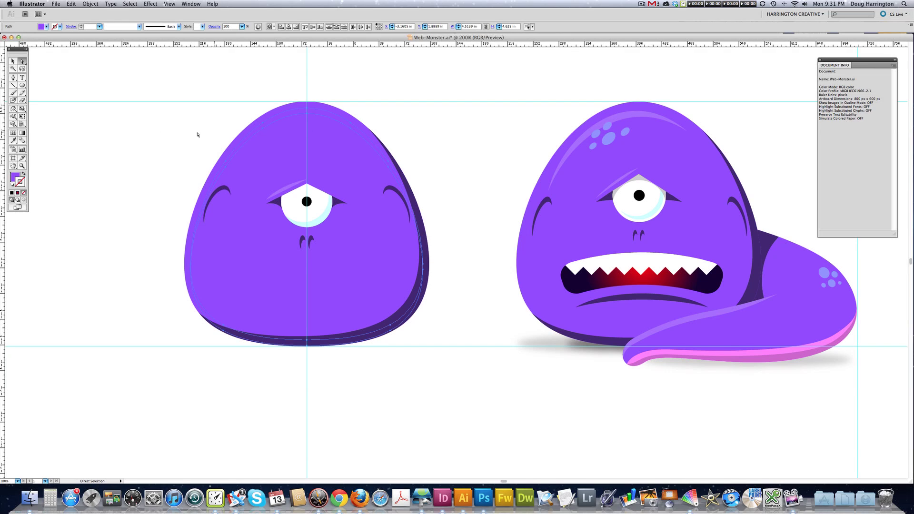
left_click(15, 176)
key("comma")
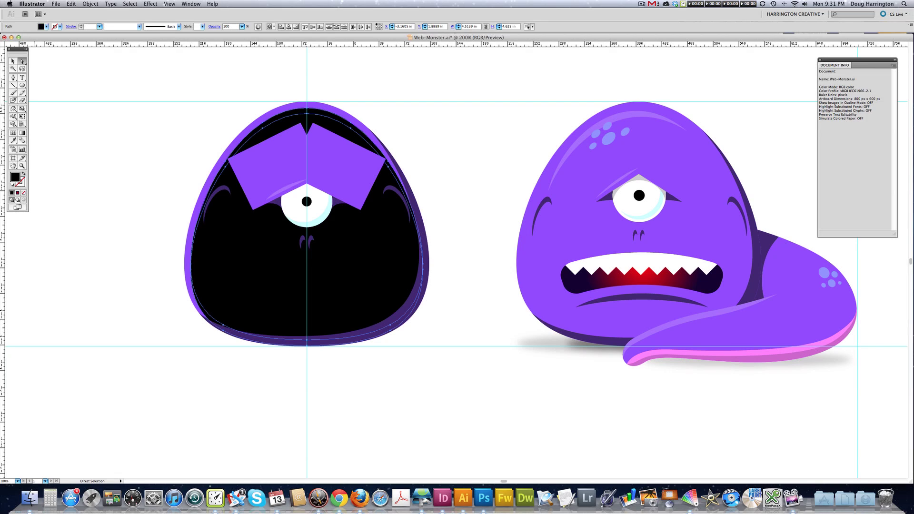
key("super+z")
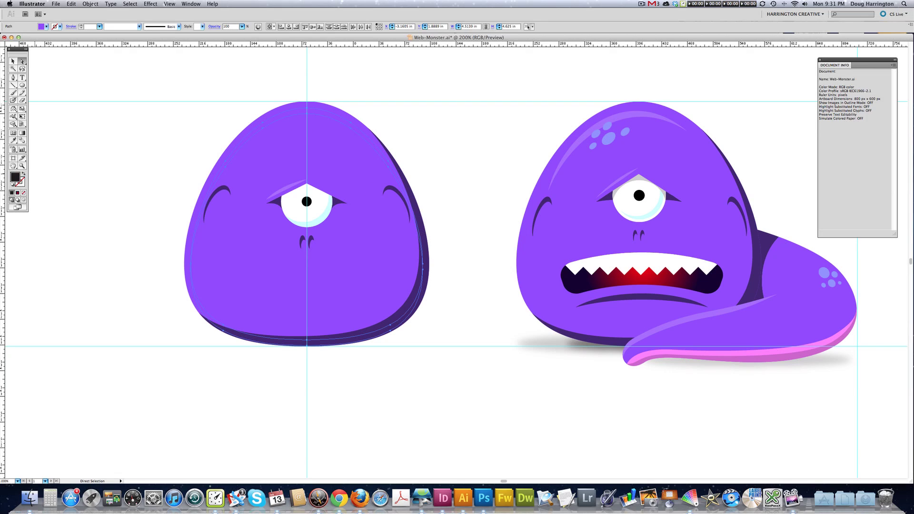
- Fill both inset body outlines with grey, giving the lowered copy a darker grey to tell them apart
key("period")
key("super+shift+a")
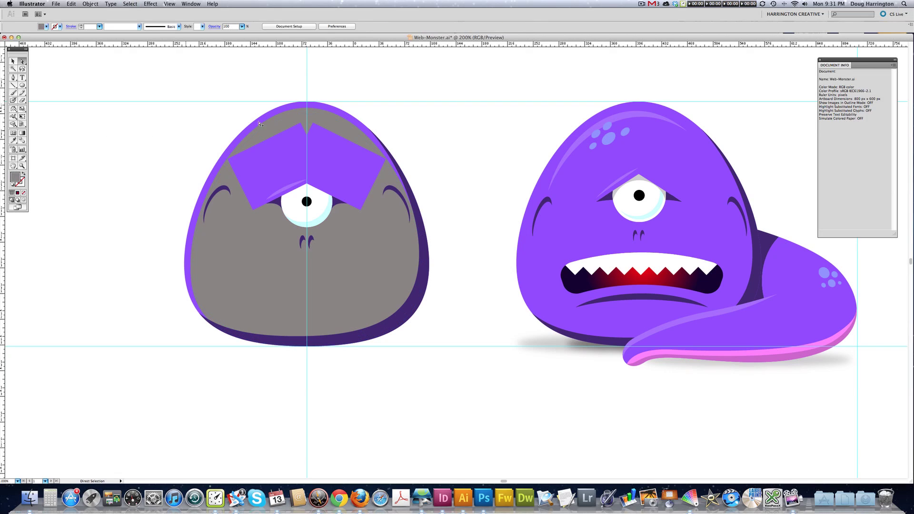
left_click(278, 132)
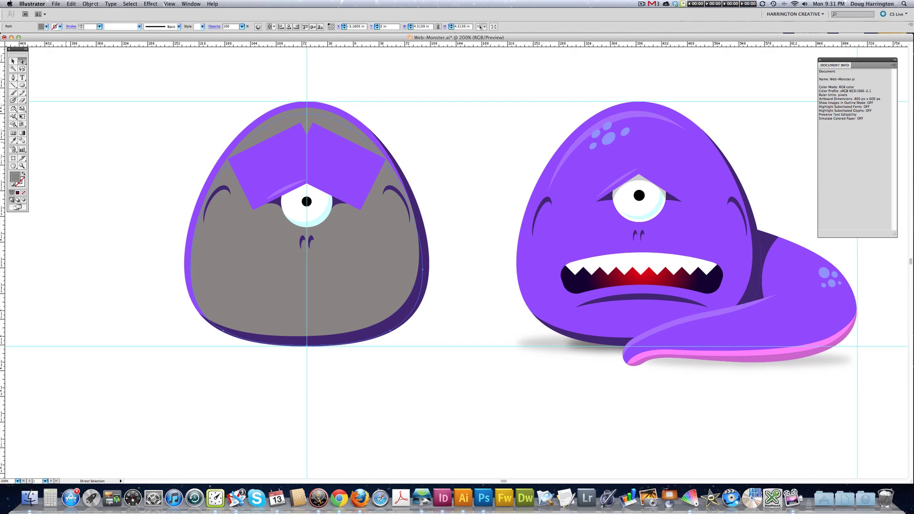
key("comma")
key("super+shift+a")
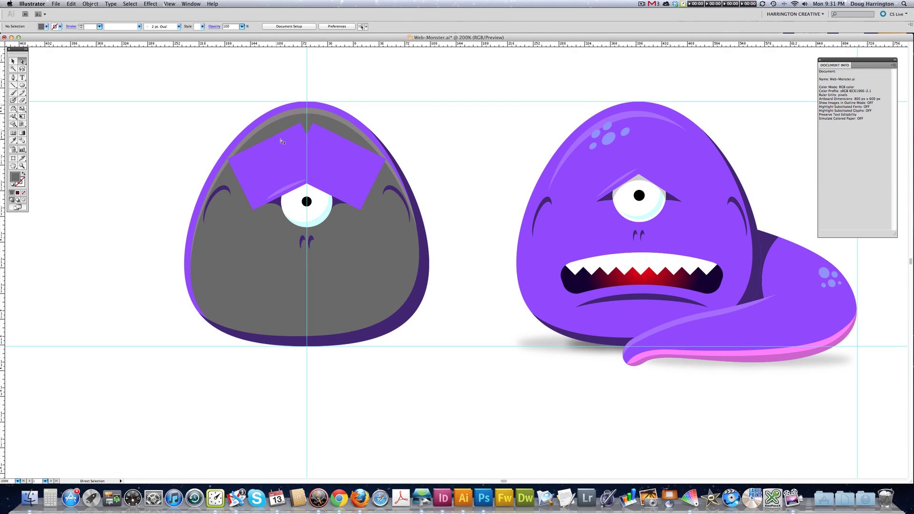
- Move the dark grey copy slightly right and up, and enlarge it to about 4.81 by 4.92 in
left_click_drag(282, 141, 285, 129)
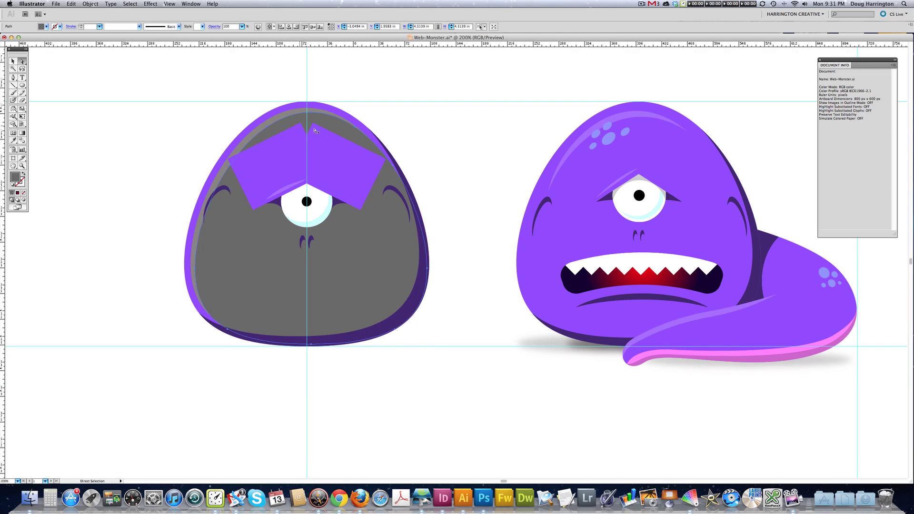
key("v")
left_click_drag(197, 342, 189, 365)
left_click_drag(427, 113, 436, 112)
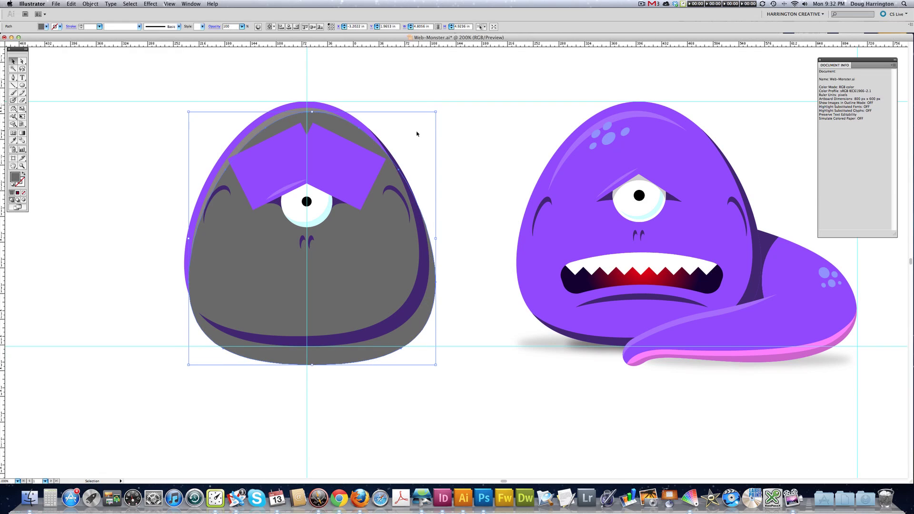
- Subtract the enlarged dark grey shape from the light grey inset outline to form a highlight crescent on the head
key("a")
left_click(269, 123)
left_click(273, 132, "shift")
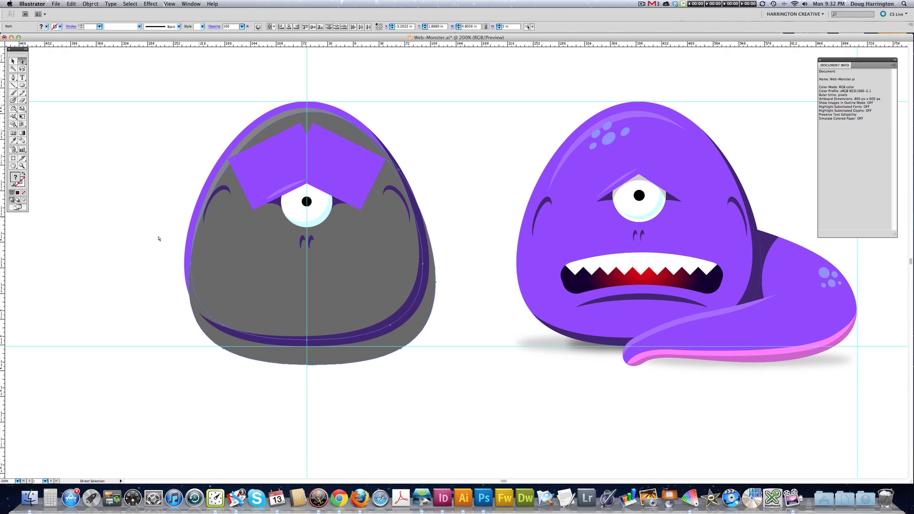
key("super+shift+bracketleft")
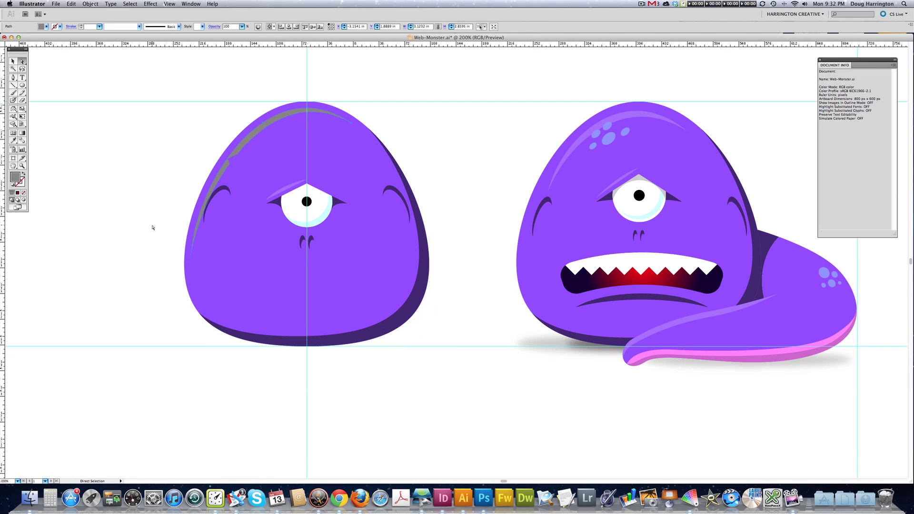
- Fill the head highlight with the eye's white and set its opacity to 45%
key("i")
left_click(299, 199)
key("a")
key("super+shift+a")
left_click(247, 141)
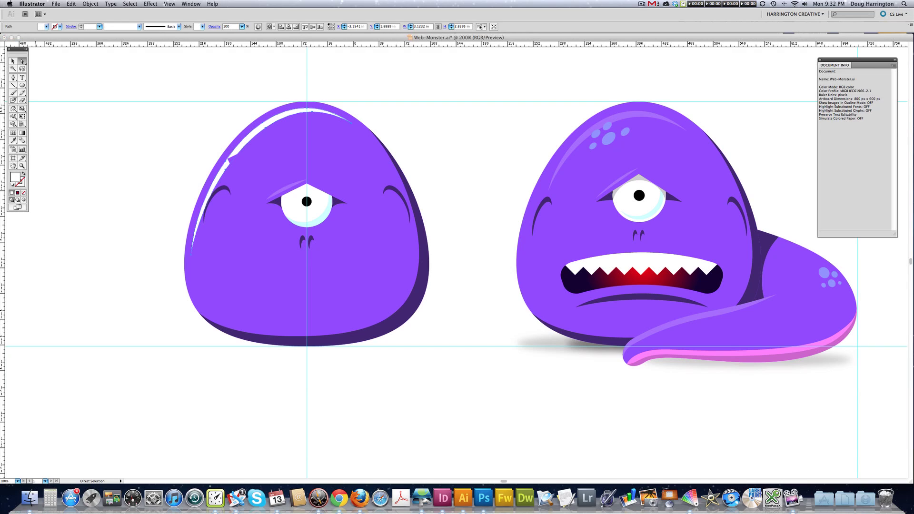
type("45")
key("Return")
key("super+shift+a")
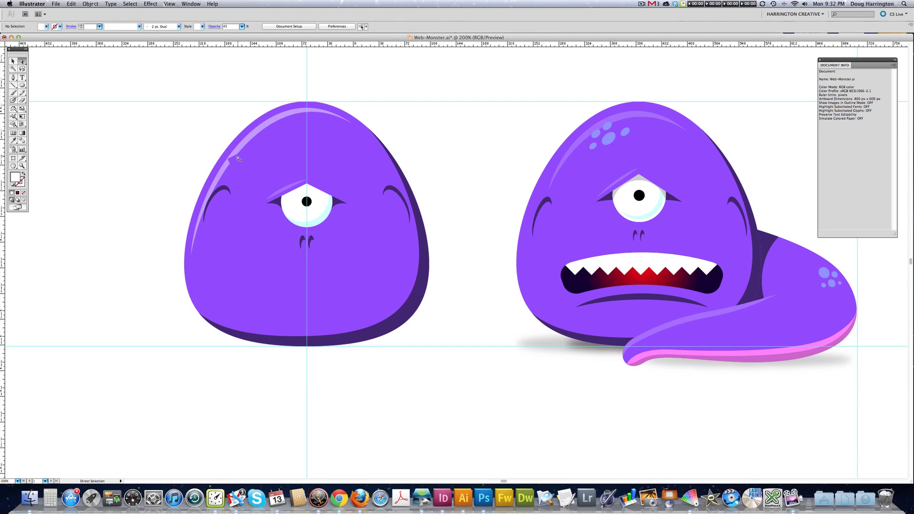
- Remove the outer corner anchor points of the purple eyelid shape where it overlaps the head highlight
left_click(258, 167)
key("p")
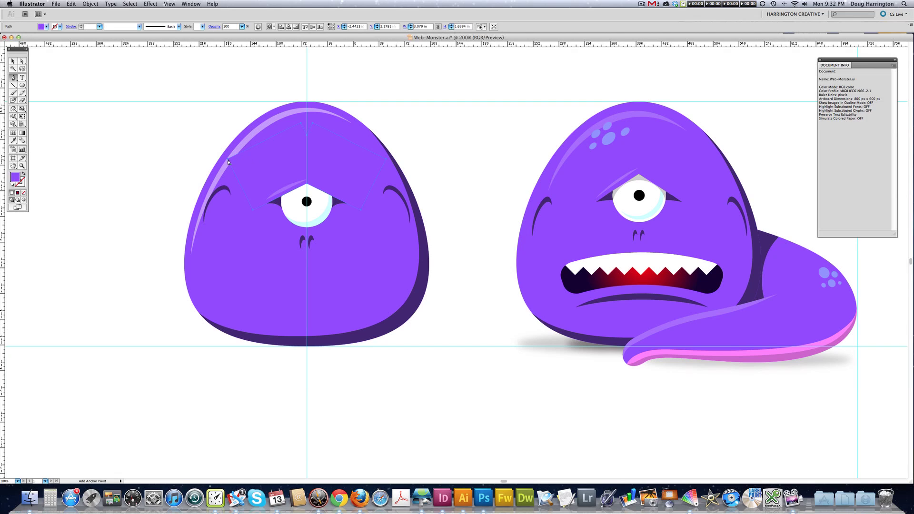
left_click(227, 162)
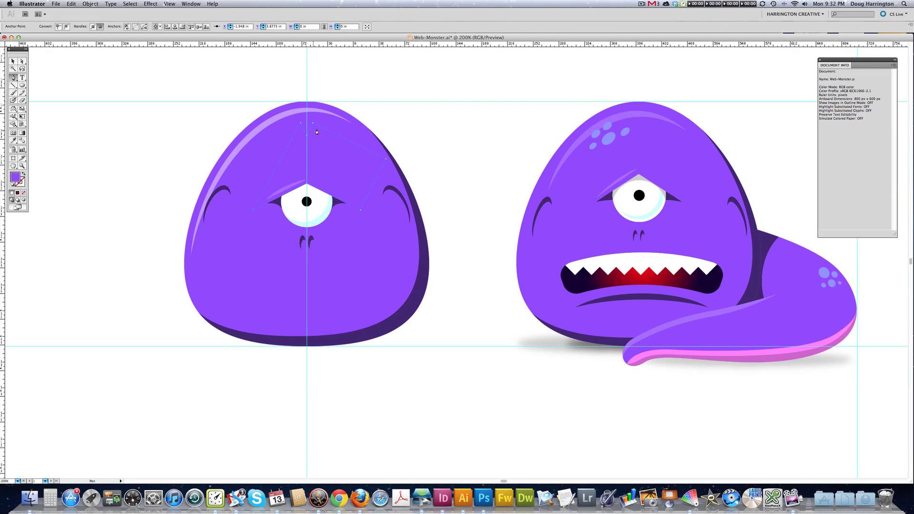
left_click(386, 161)
- Lower the head highlight's opacity to 25%
key("super+shift+a")
key("a")
left_click(234, 155)
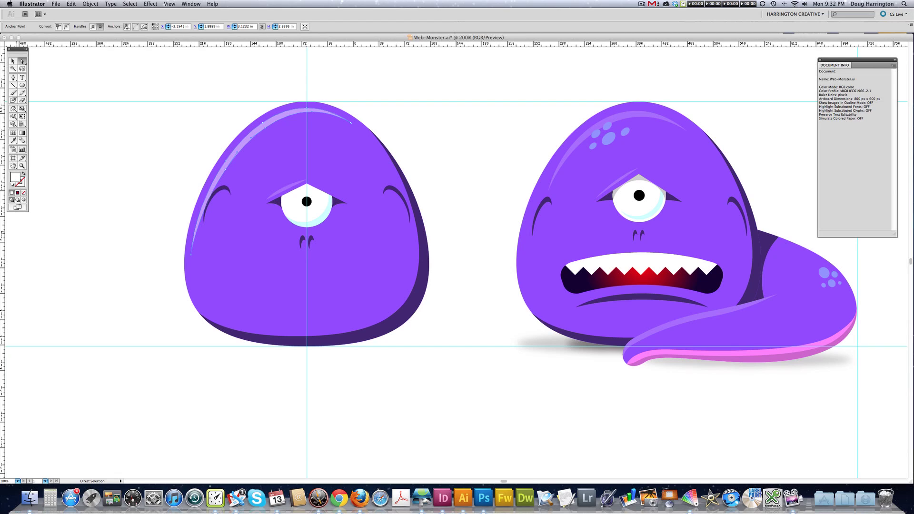
key("super+shift+a")
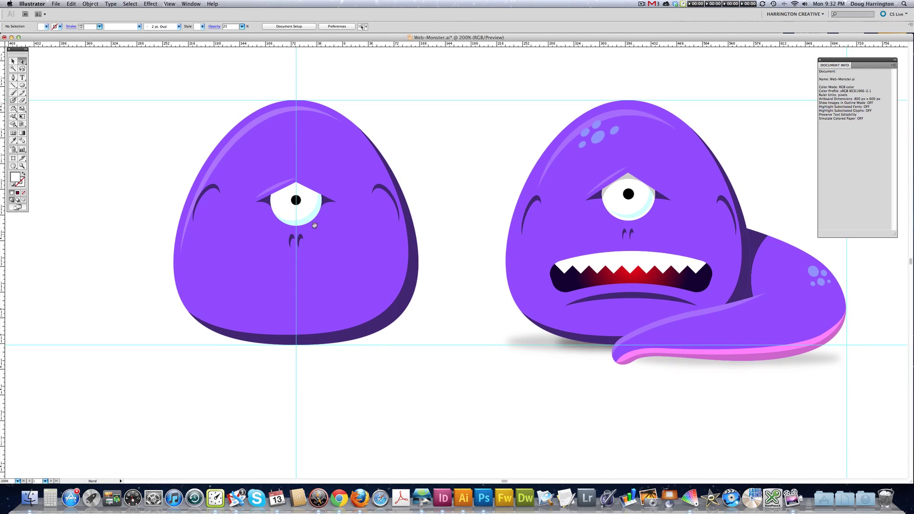
- Draw a small white oval on the upper part of the head, tilt it, and duplicate it into a cluster of five spots
scroll(325, 237, "right", 2)
left_click(22, 86)
left_click_drag(269, 149, 268, 148)
key("r")
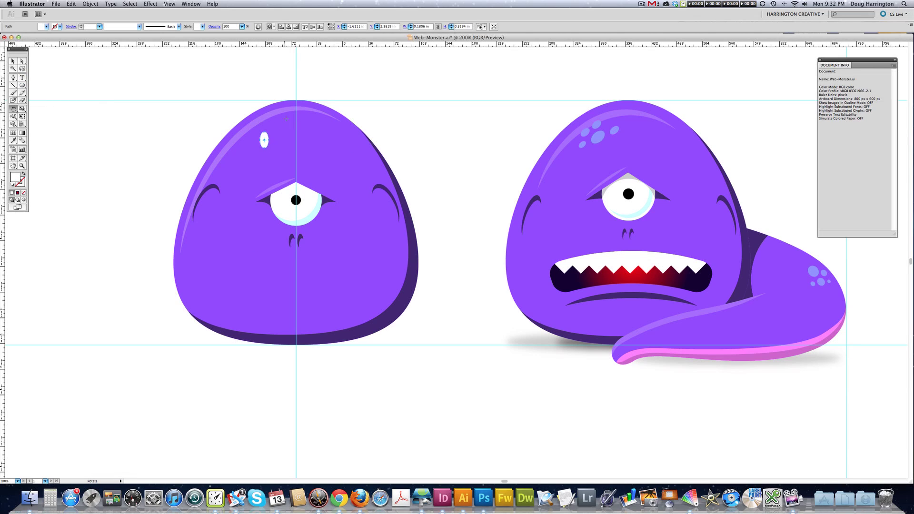
left_click_drag(287, 129, 280, 144)
key("a")
mouse_move(266, 139)
left_mouse_down()
mouse_move(249, 134)
mouse_move(232, 145)
mouse_move(242, 154)
mouse_move(264, 122)
left_mouse_up()
key("v")
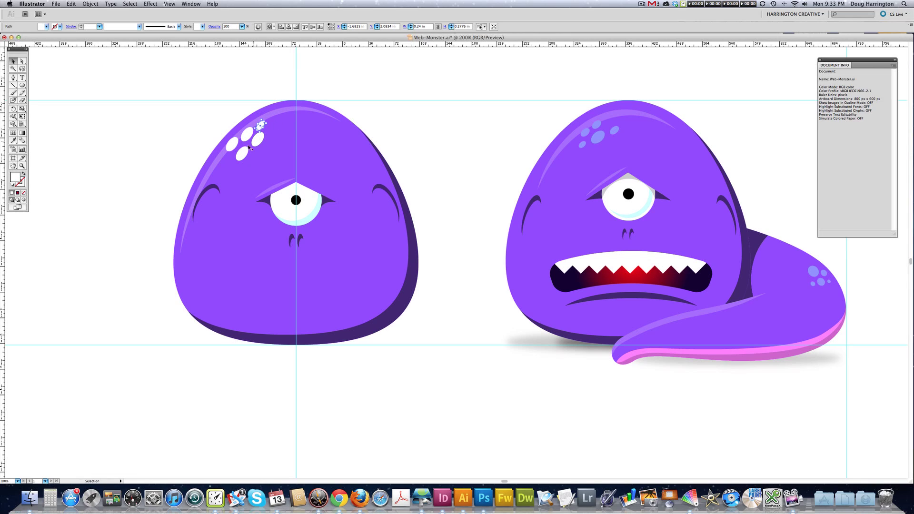
- Reduce the size of individual spots in the head cluster so the ovals vary
left_click(242, 152)
left_click(233, 144)
left_click_drag(231, 142, 255, 136)
- Fill all five head spots with the light blue sampled from the finished monster's spots
left_click(251, 135, "shift")
left_click(256, 143, "shift")
left_click(242, 154, "shift")
left_click(262, 127, "shift")
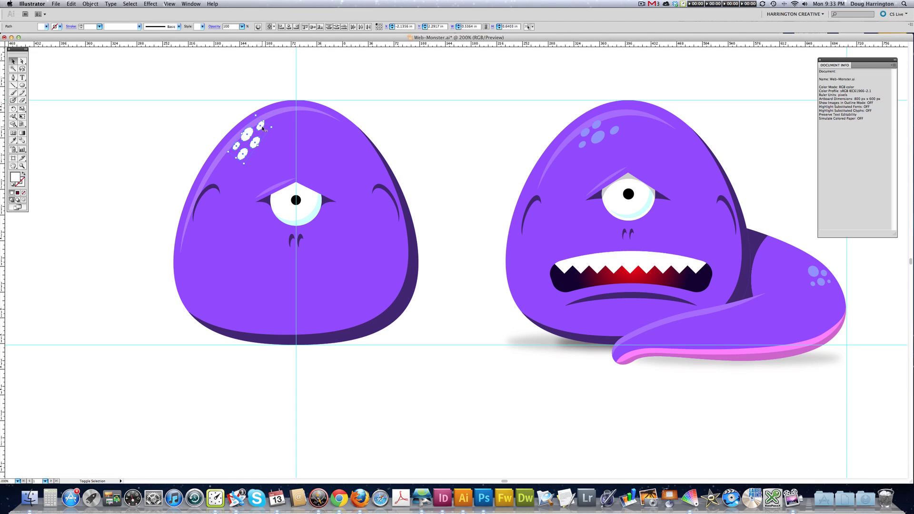
key("i")
left_click(603, 132)
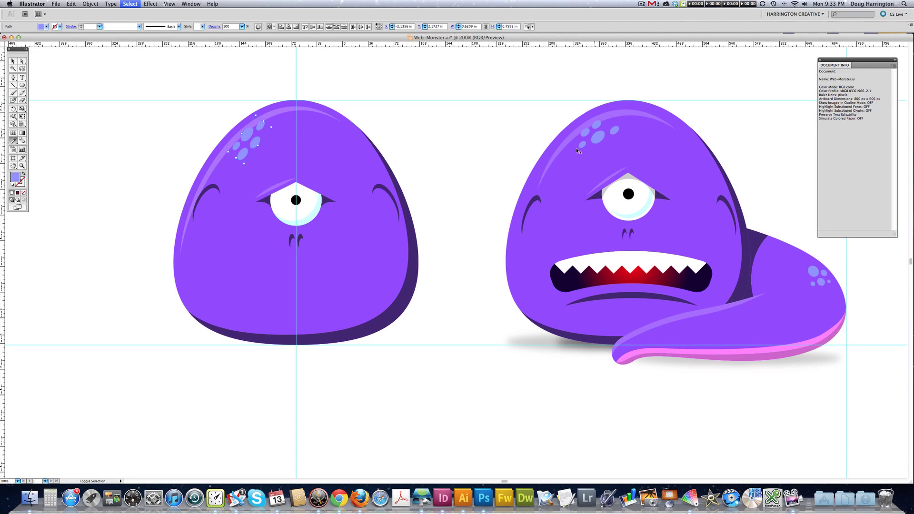
key("super+shift+a")
scroll(347, 265, "right", 1)
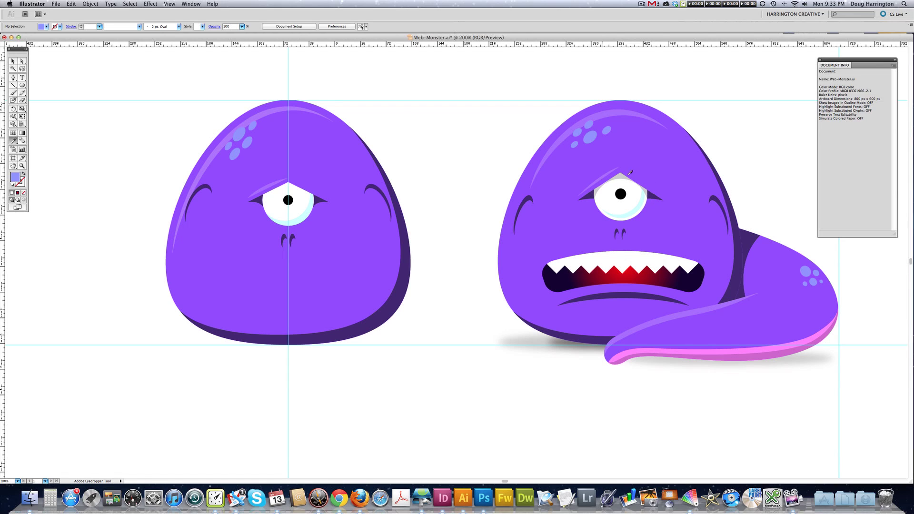
- Duplicate the white eyeball circle in place and move the copy straight down over the nostrils
key("z")
left_click_drag(162, 86, 437, 380)
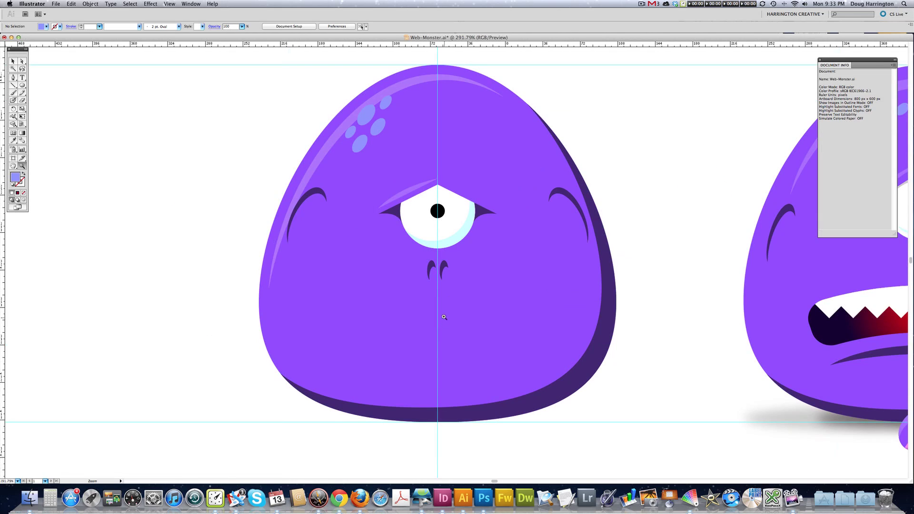
left_click_drag(449, 284, 385, 278)
key("a")
left_click(356, 217)
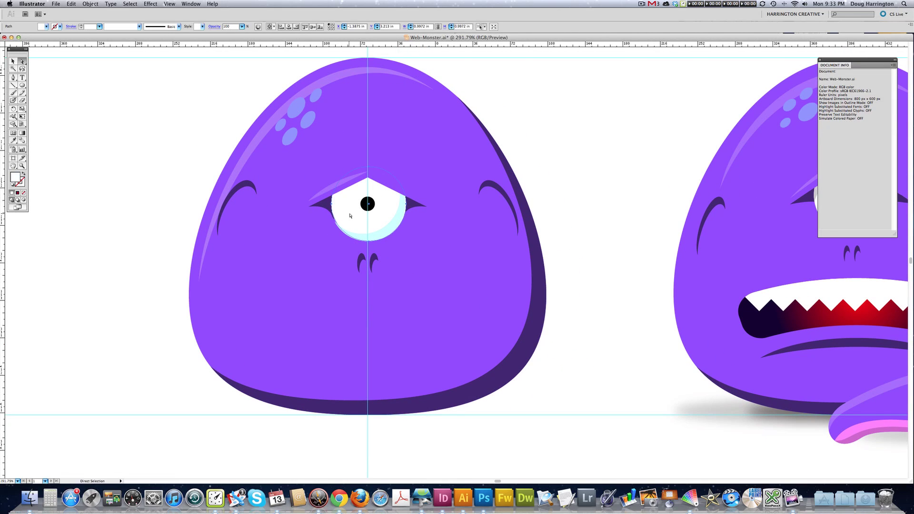
key("super+c")
key("super+f")
left_click_drag(344, 210, 342, 231)
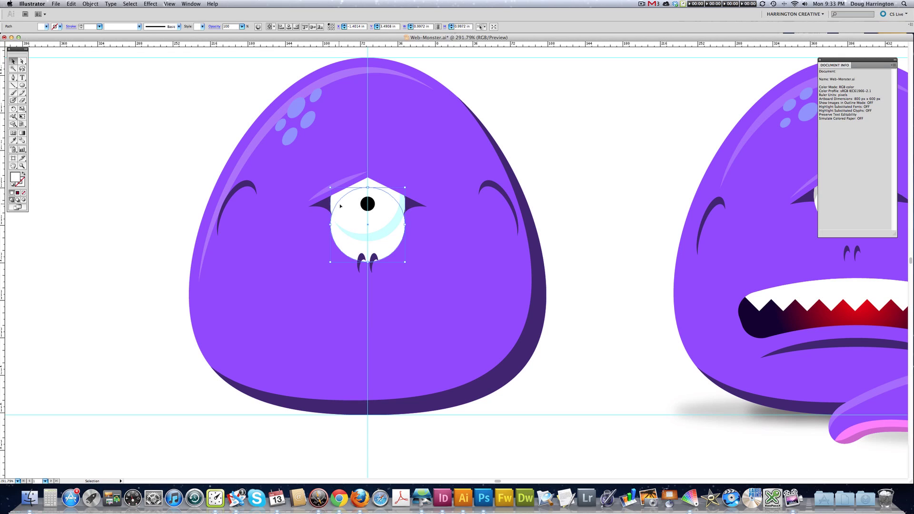
- Subtract the lowered circle from the upper eyeball circle to form a crescent under the eyelid
key("super+shift+a")
left_click(338, 200)
key("v")
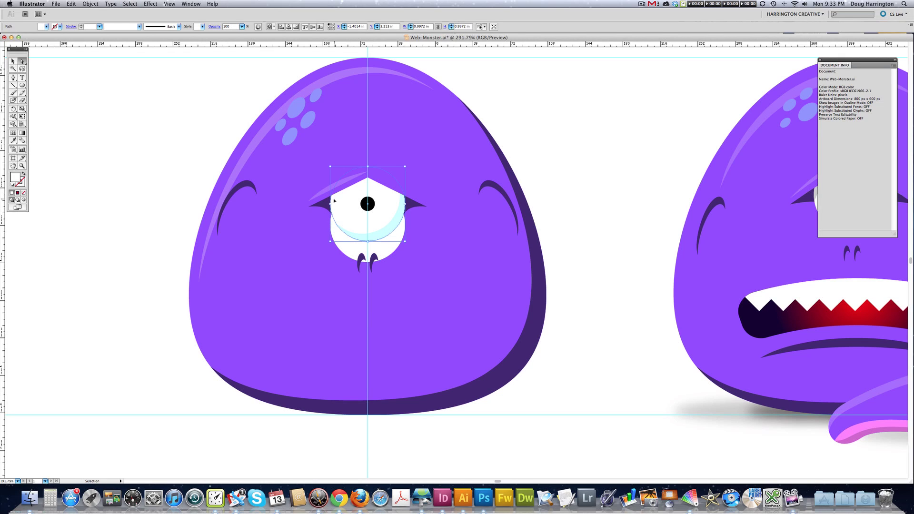
key("a")
left_click(339, 229, "shift")
key("super+7")
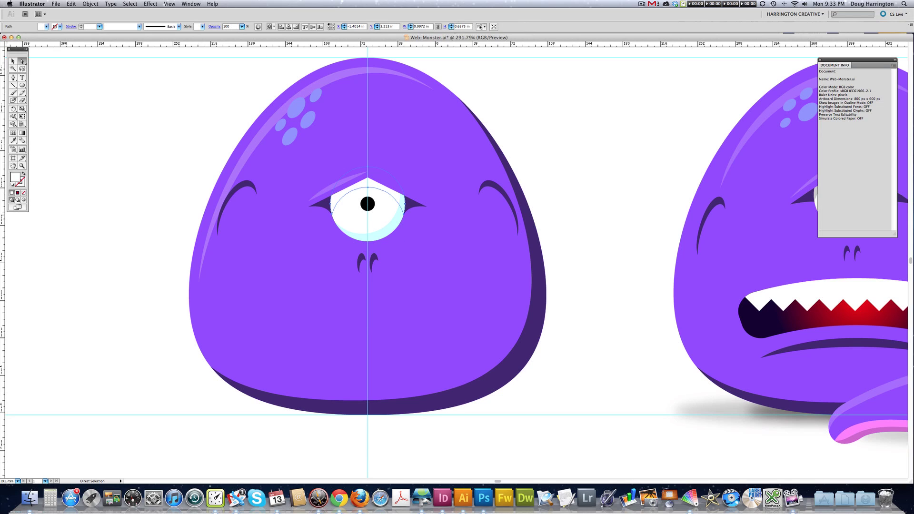
- Fill the eyelid crescent with the grey sampled from the finished monster's eye shadow
key("i")
scroll(409, 231, "right", 5)
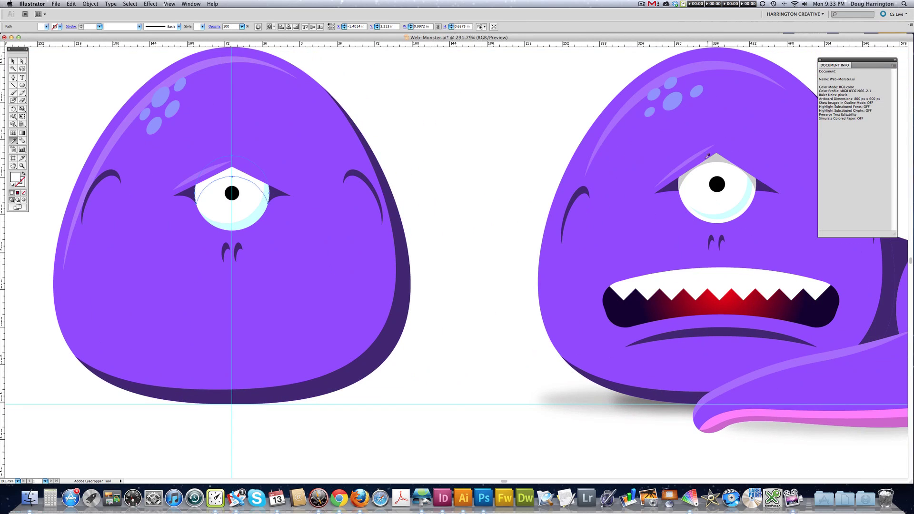
left_click(681, 180)
key("a")
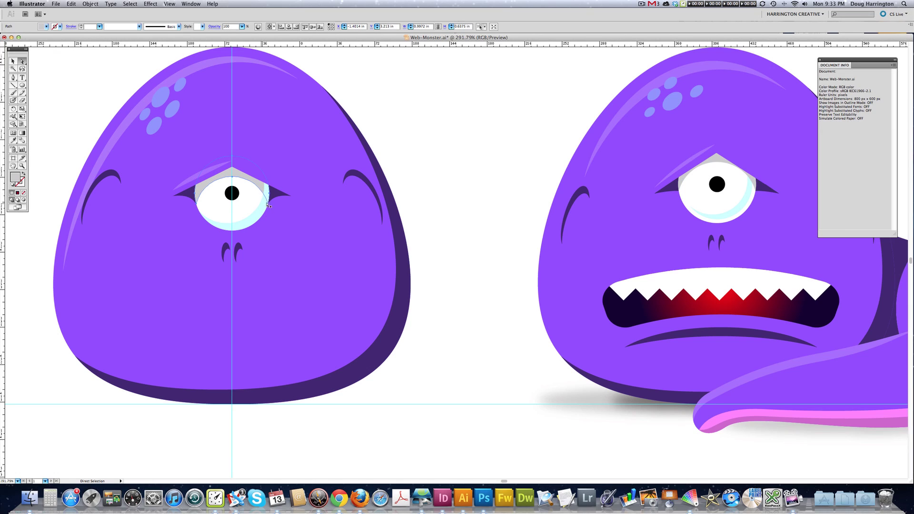
key("v")
key("a")
key("super+shift+a")
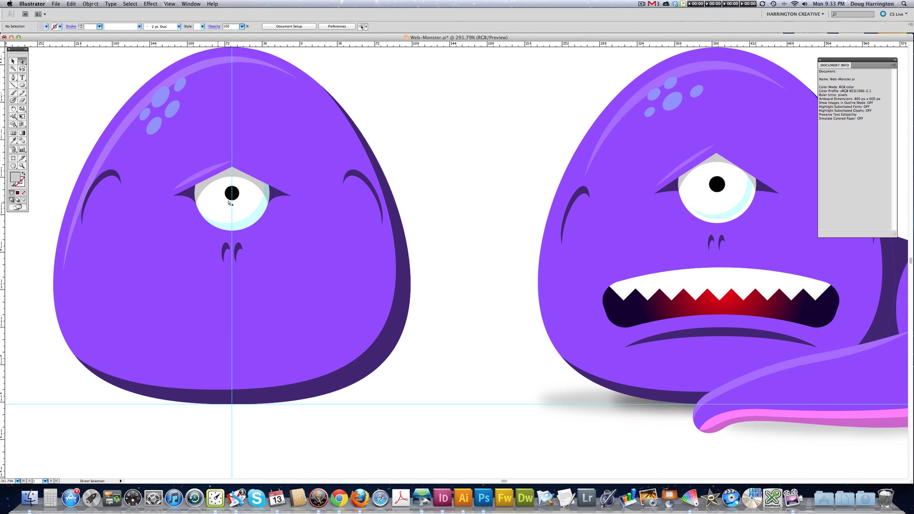
- Draw a rounded rectangle about 2.88 in wide and 0.58 in high for the mouth, centred on the vertical guide
key("z")
left_click(273, 218, "alt")
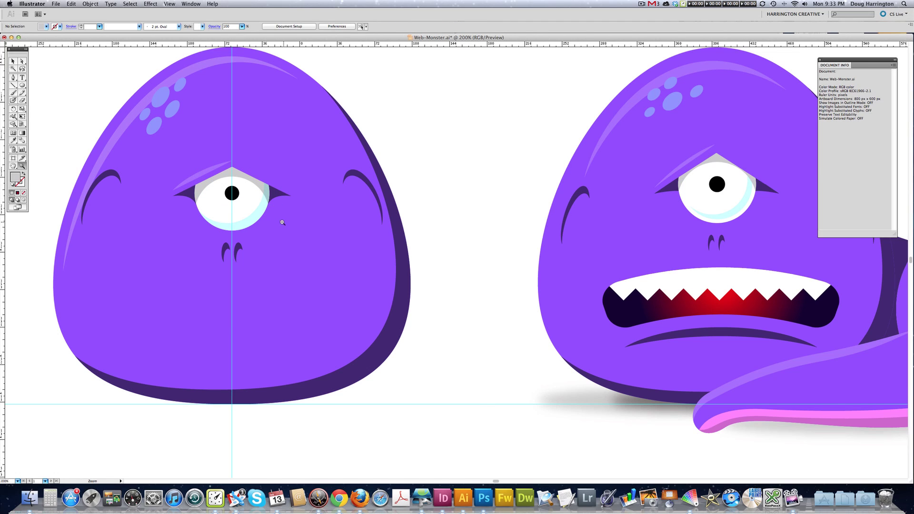
left_click_drag(280, 221, 328, 266)
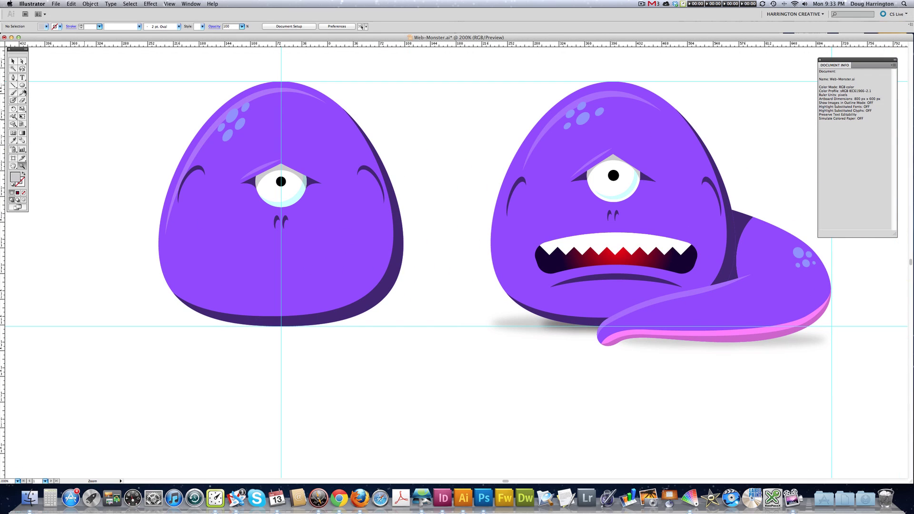
left_click_drag(22, 86, 48, 96)
left_click(67, 102)
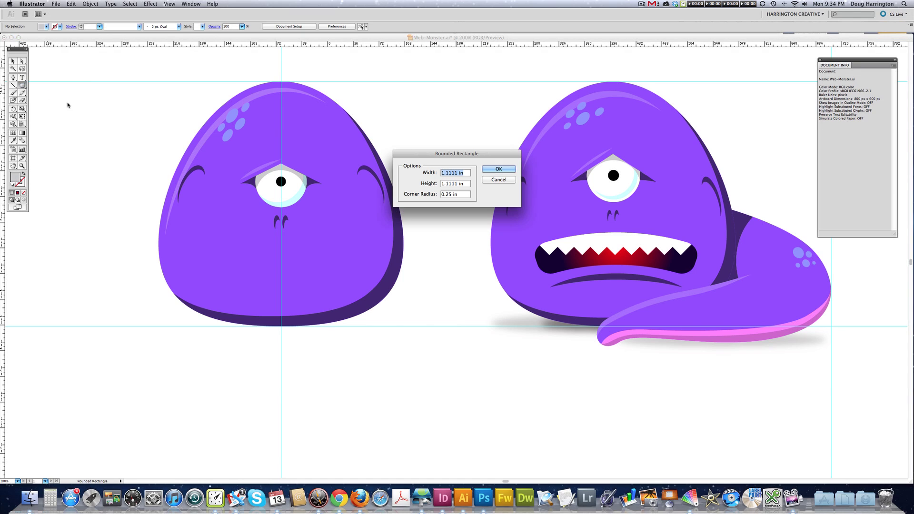
left_click(498, 180)
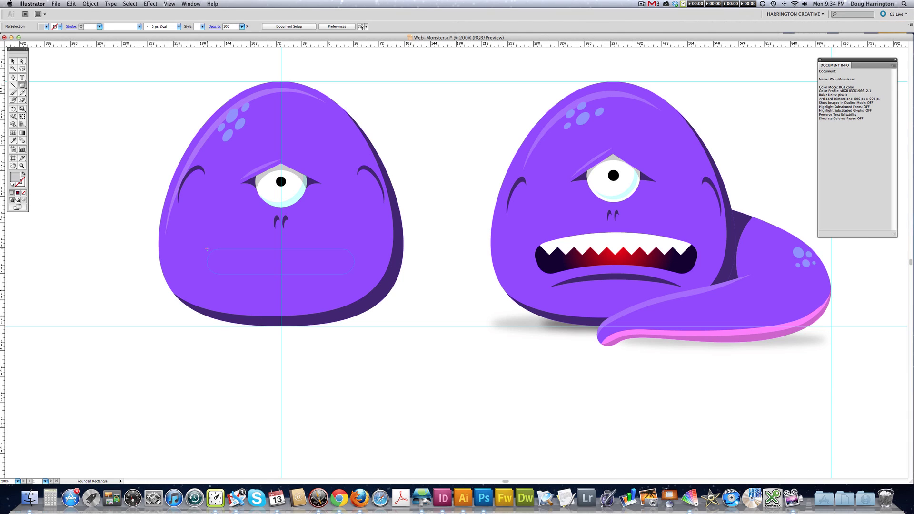
left_click_drag(207, 247, 206, 247)
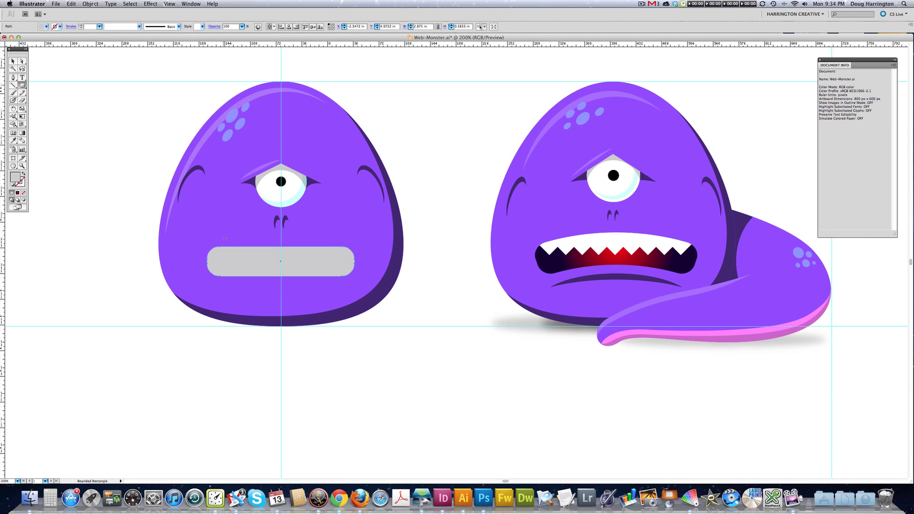
- Fill the mouth with the red-to-dark gradient sampled from the finished monster's mouth
key("i")
left_click(600, 255)
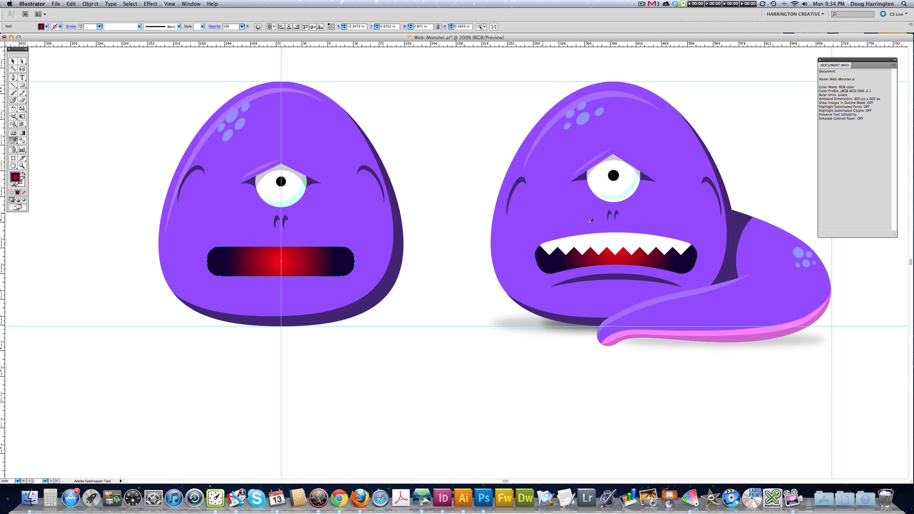
key("super+shift+a")
key("a")
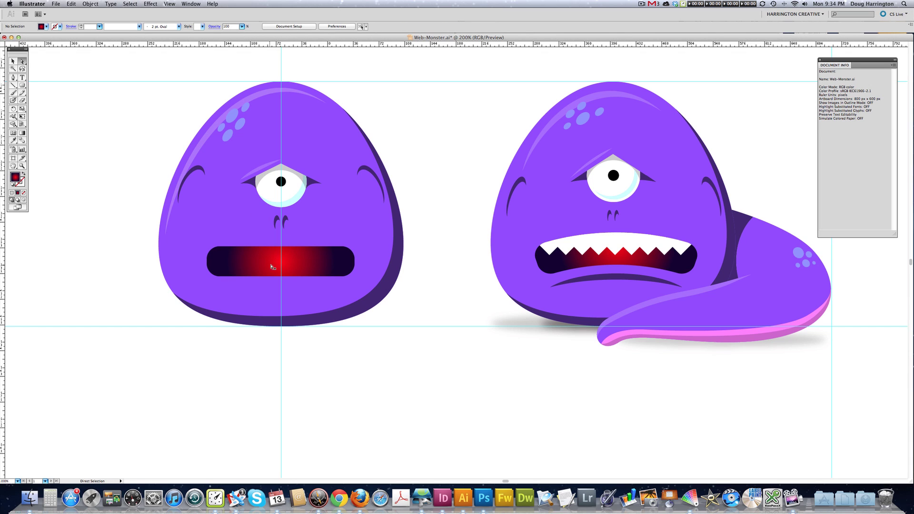
- Apply a horizontal Arc warp with 25% bend to the mouth and move it slightly down
left_click(274, 266)
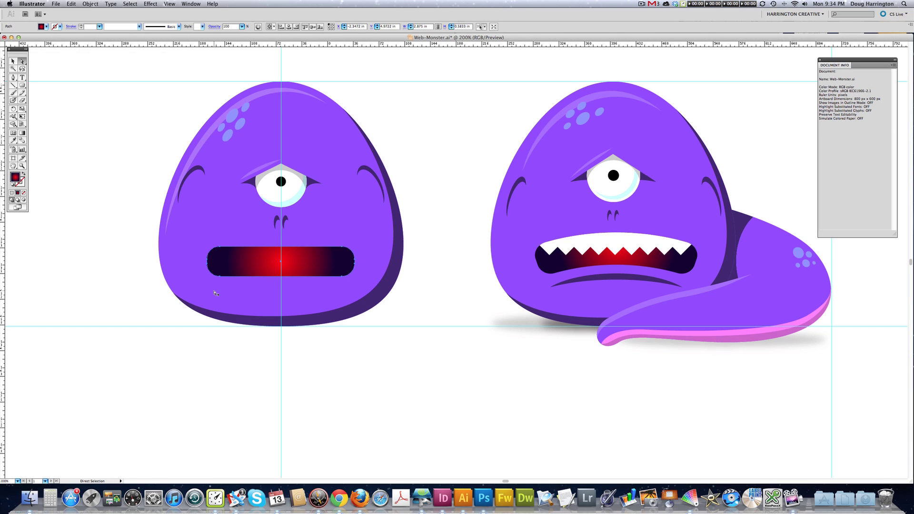
left_click(151, 4)
left_click(191, 19)
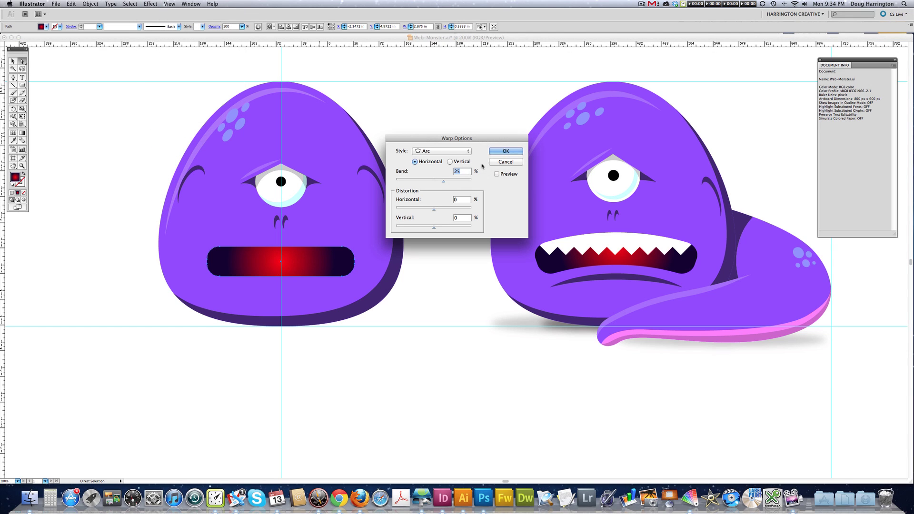
left_click(506, 151)
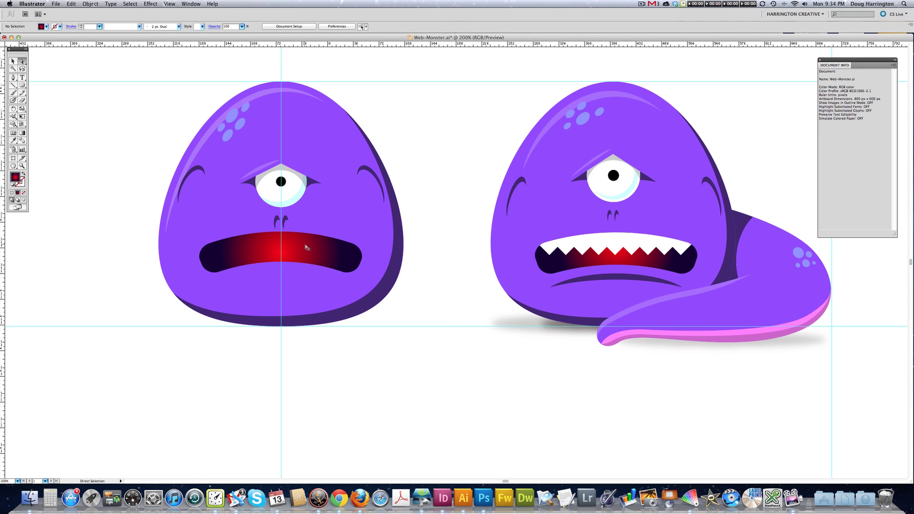
left_click_drag(307, 250, 326, 261)
key("super+shift+a")
key("super+shift+a")
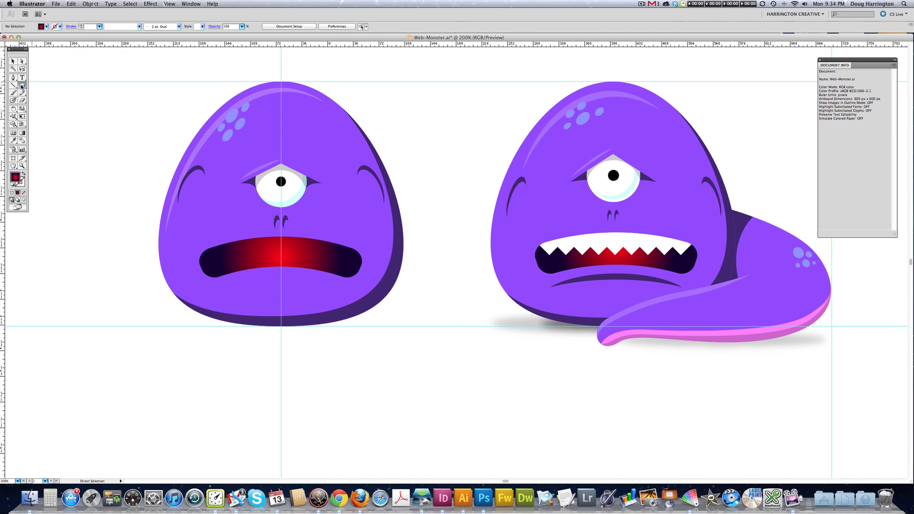
- Draw a small square above the mouth and rotate it into a diamond about 0.73 in wide
left_click_drag(22, 85, 44, 87)
left_click_drag(237, 241, 250, 228)
key("r")
key("a")
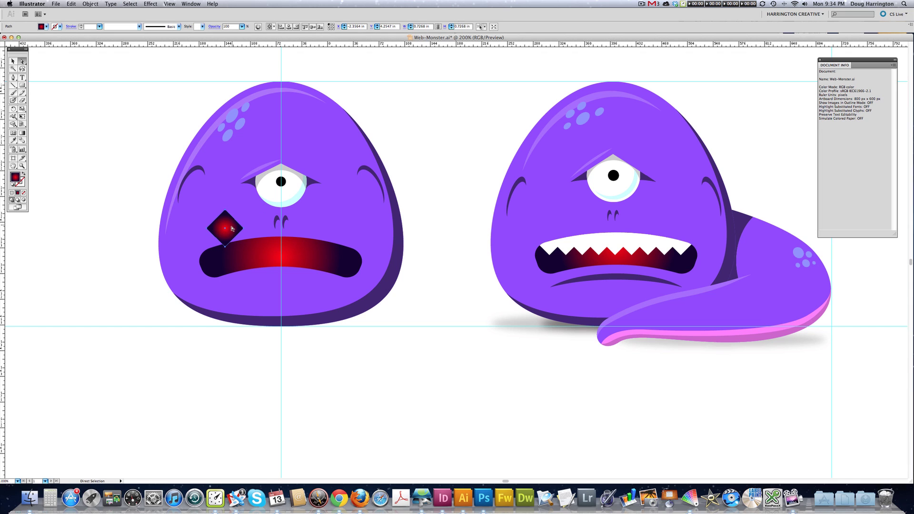
- Fill the diamond with the eye's white and position it over the mouth's upper-left end
key("i")
left_click(269, 191)
key("shift+super+a")
key("a")
left_click_drag(227, 231, 213, 240)
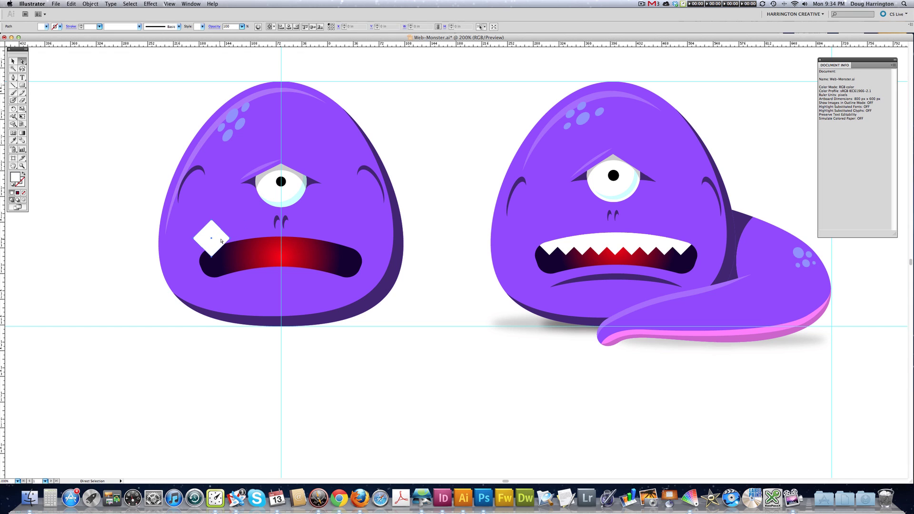
left_click(222, 241)
key("Right")
key("Right")
key("Right")
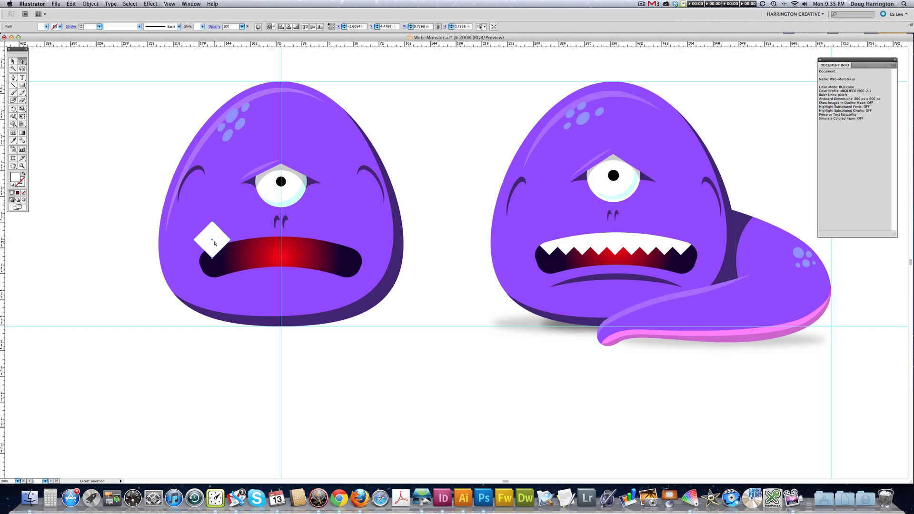
key("Down")
- Set the keyboard increment in the preferences to the diamond's width, 0.7268 in
key("super+s")
left_click_drag(1, 353, 134, 332)
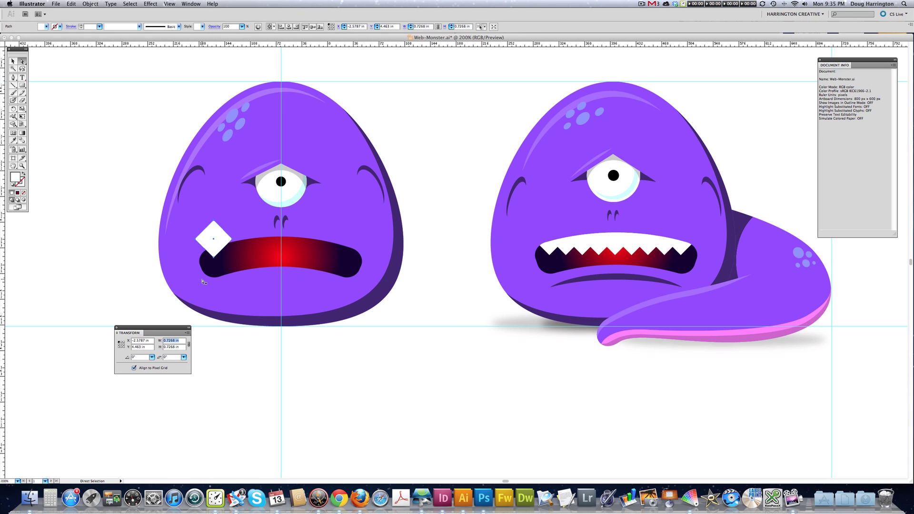
key("super+k")
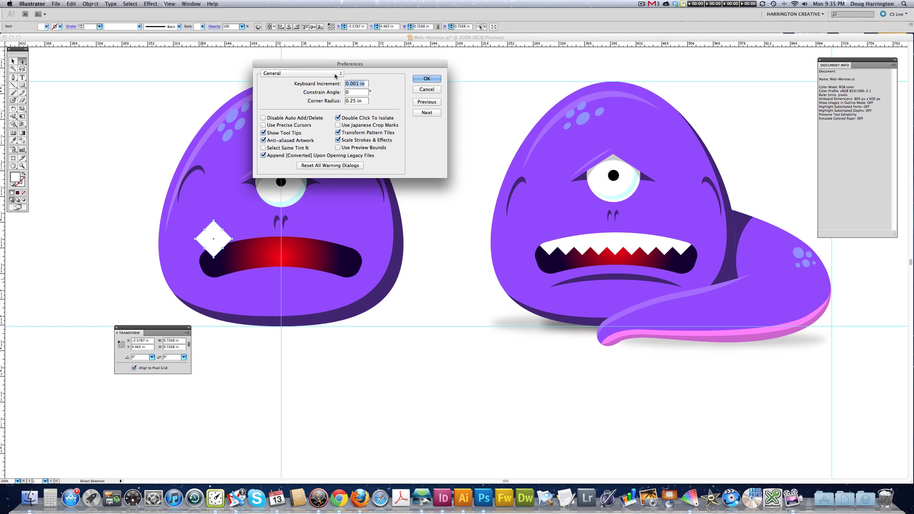
type("07268")
left_click(432, 80)
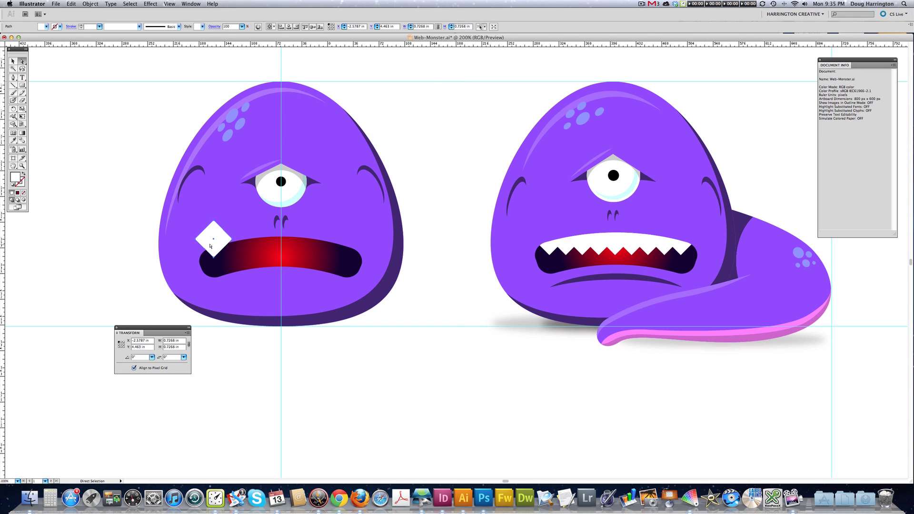
- Duplicate the white diamond sideways by one increment at a time to form a row of five teeth
key("alt")
key("super+d")
key("super+d")
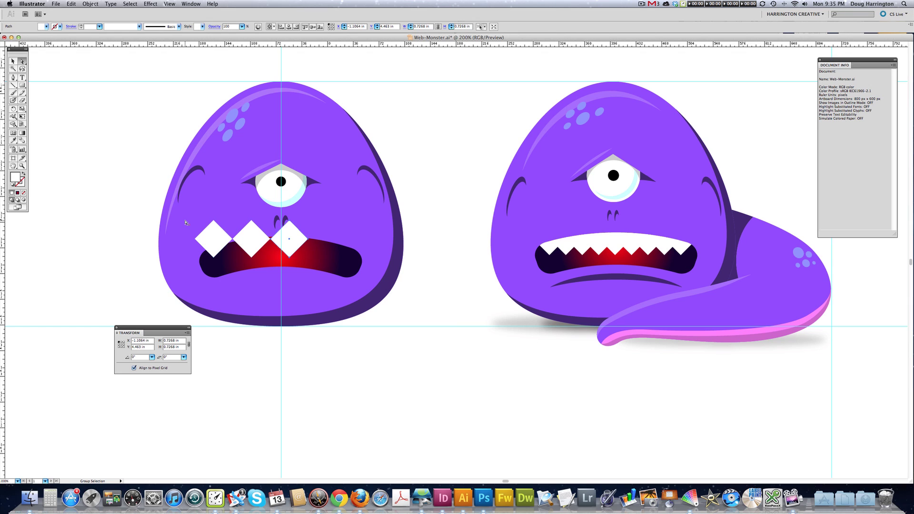
key("super+d")
key("super+d")
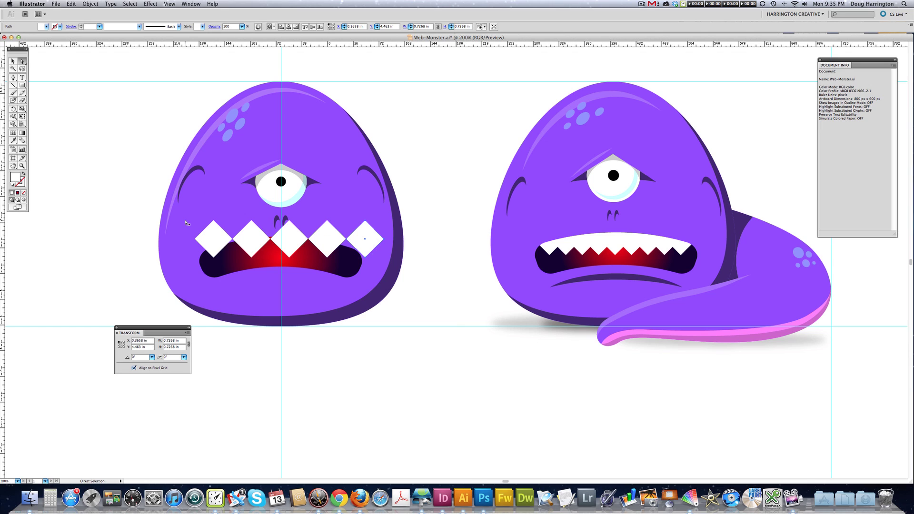
- Scale all five diamonds down together to about 3.26 in wide to span the mouth, and group them
key("v")
left_click(223, 242)
left_click(264, 243, "shift")
left_click(285, 241, "shift")
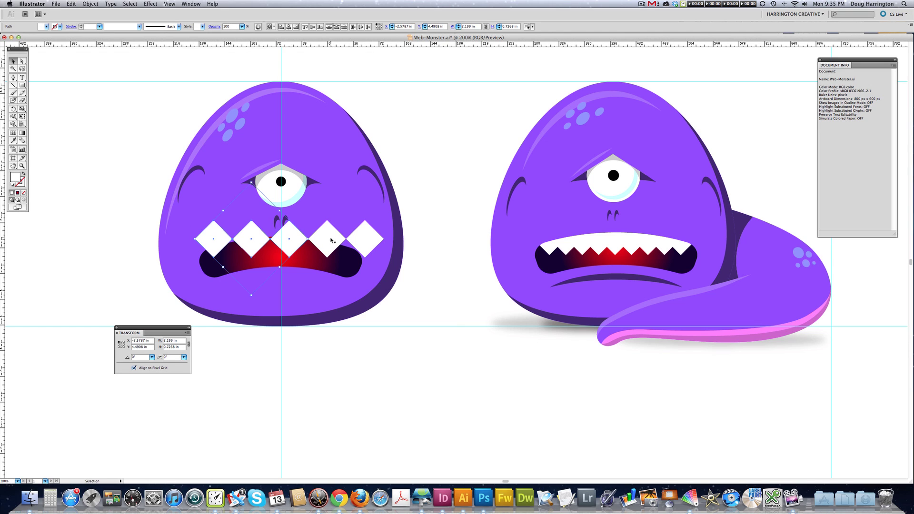
left_click(330, 241, "shift")
key("super+c")
left_click(369, 241, "shift")
key("super+z")
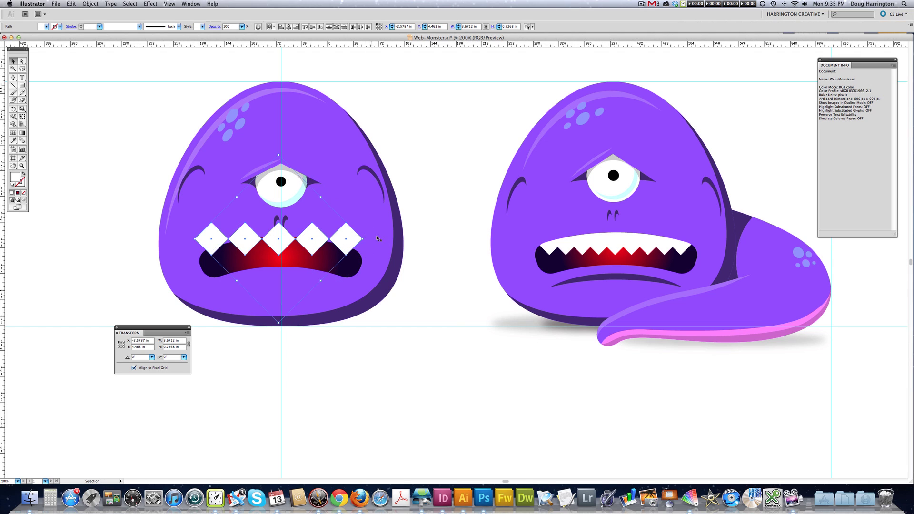
key("a")
key("super+g")
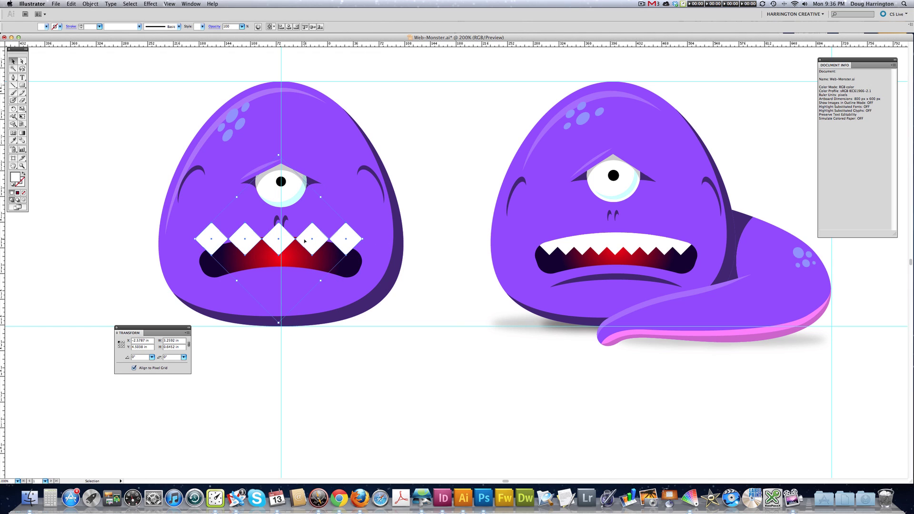
- Nudge the grouped teeth sideways and slightly up so their middle diamond is centred on the vertical guide above the mouth
key("Right")
key("Right")
key("Right")
key("Up")
key("Up")
key("Up")
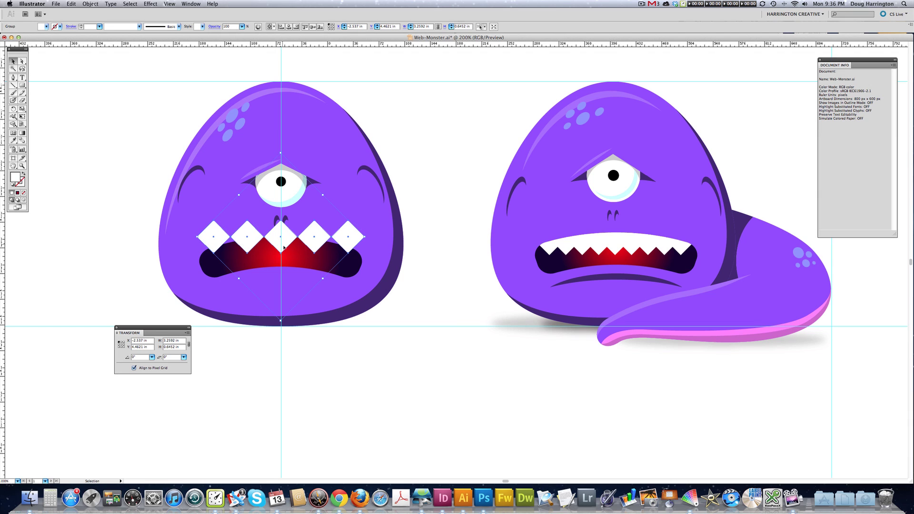
key("Right")
key("Right")
key("Down")
key("Down")
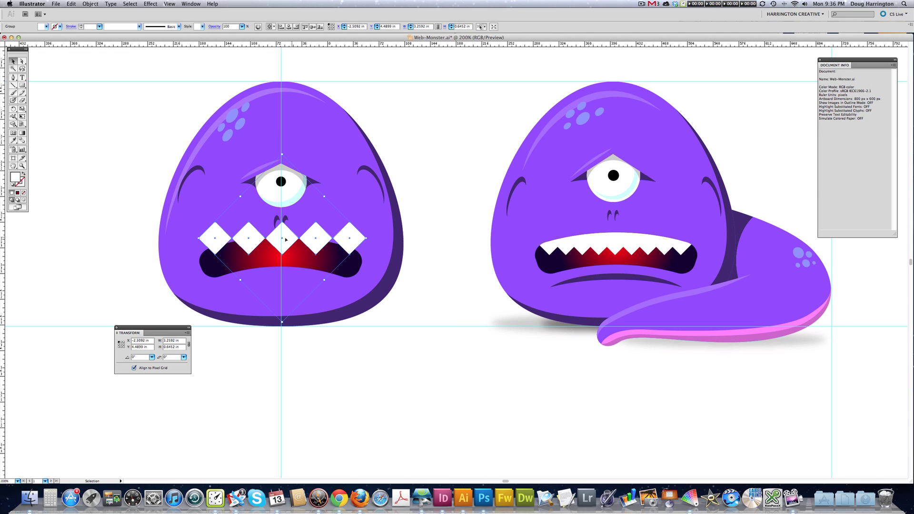
key("Left")
key("Left")
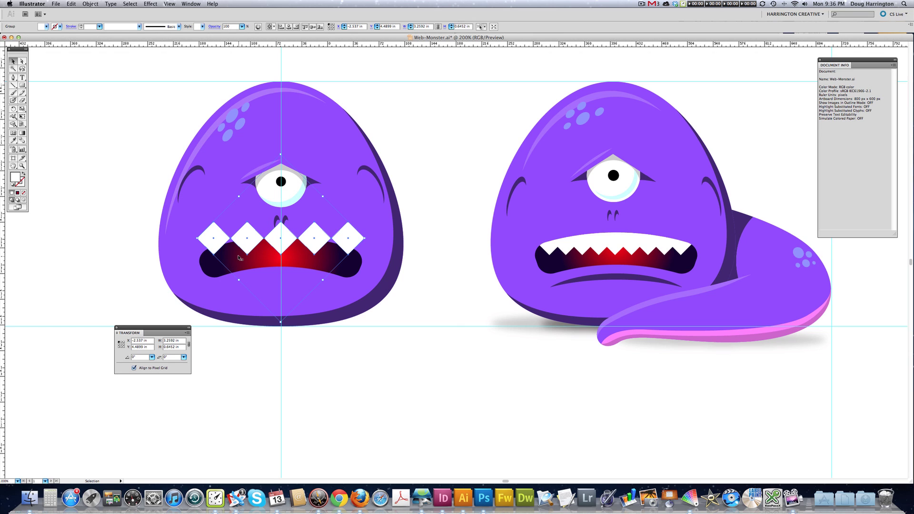
- Apply the Arc warp effect to the grouped teeth with a 25% horizontal bend and no distortion
left_click(150, 4)
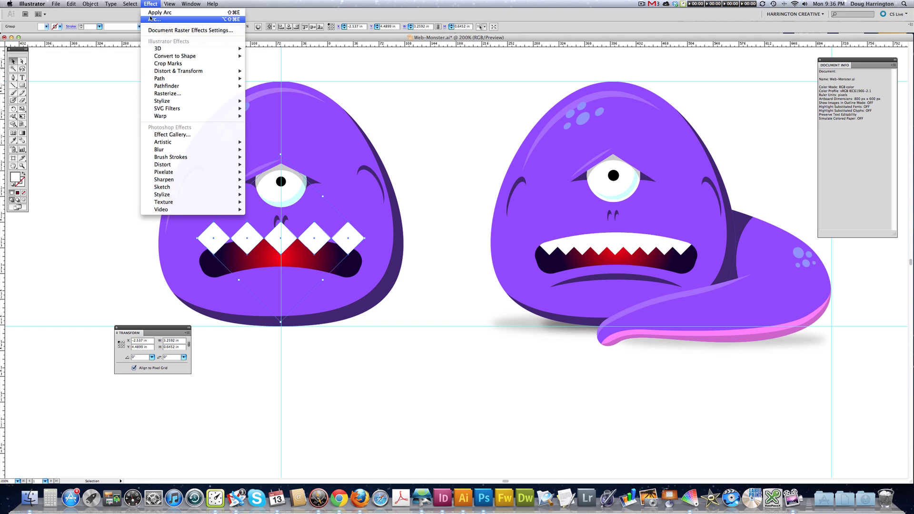
left_click(162, 21)
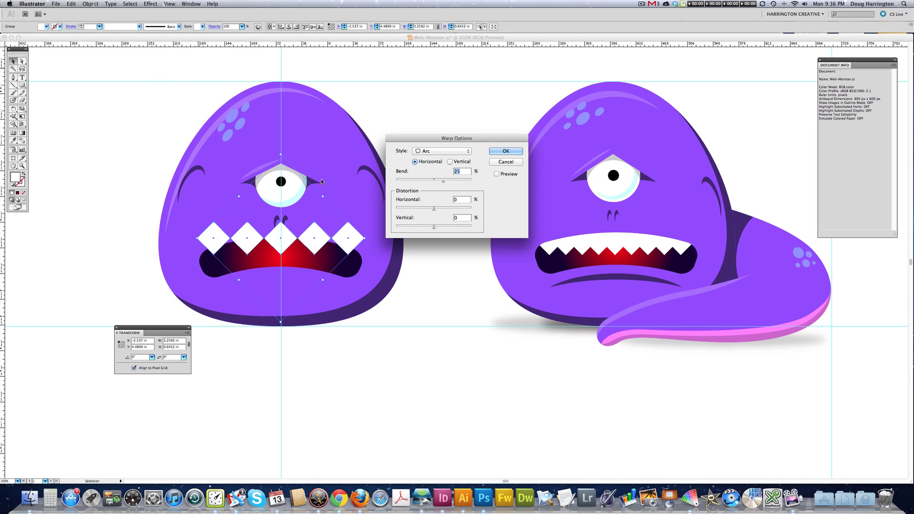
left_click(506, 153)
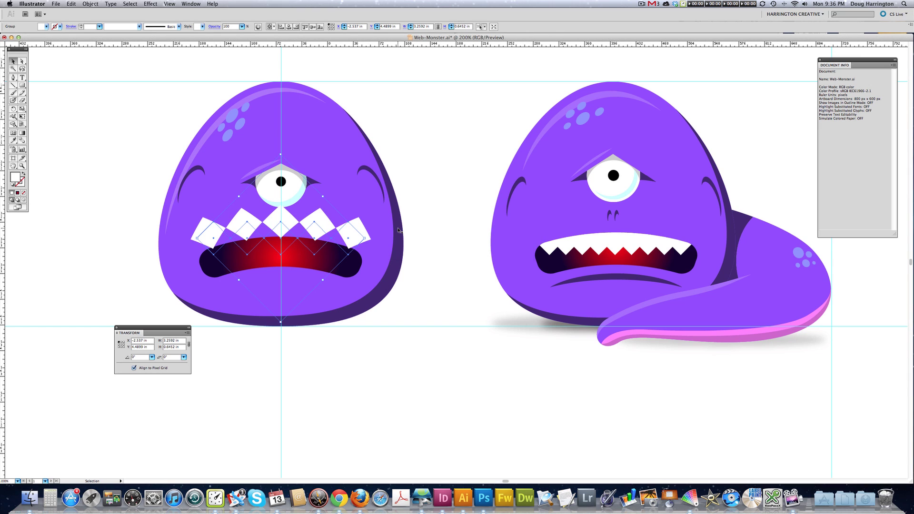
- Move the arched teeth down over the mouth's upper edge, setting the keyboard increment to 0.0139 in for the final nudges
mouse_move(281, 222)
left_mouse_down()
mouse_move(293, 229)
mouse_move(294, 297)
mouse_move(294, 229)
left_mouse_up()
key("super+k")
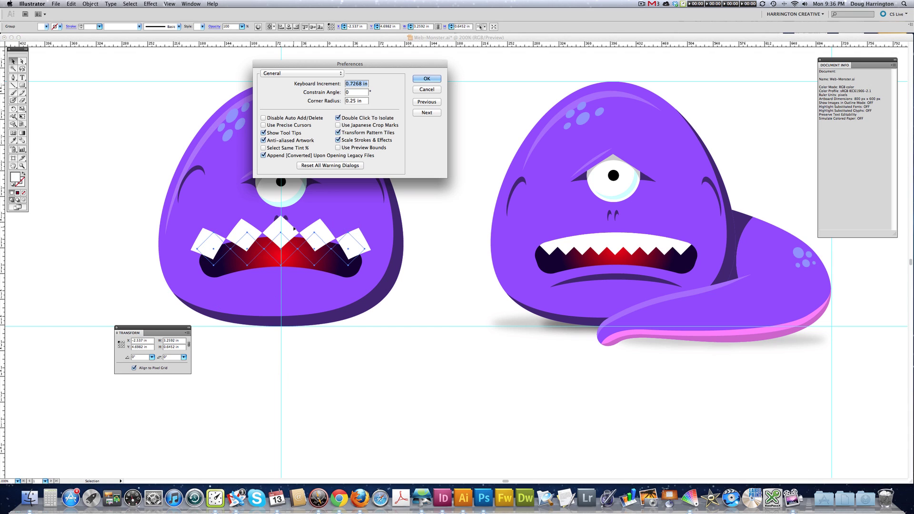
type(".0139")
key("Return")
key("Down")
key("Down")
key("Down")
key("Down")
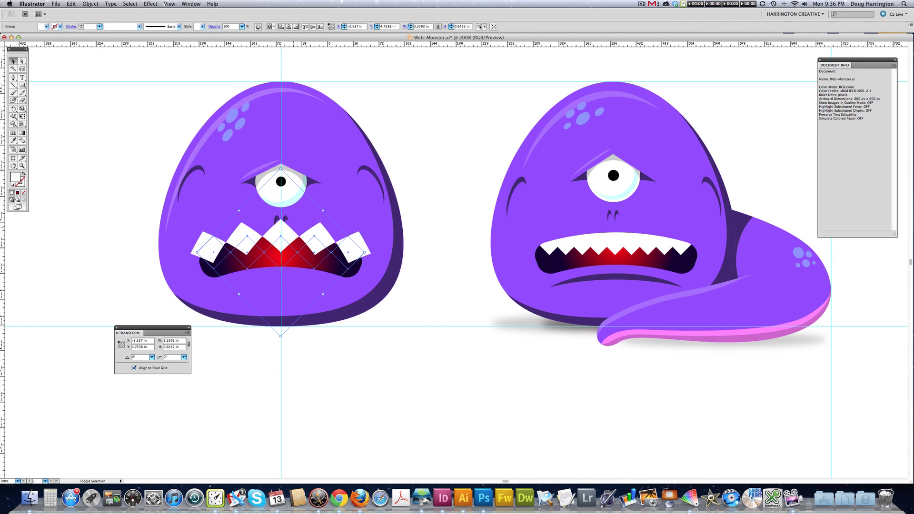
left_click(313, 219)
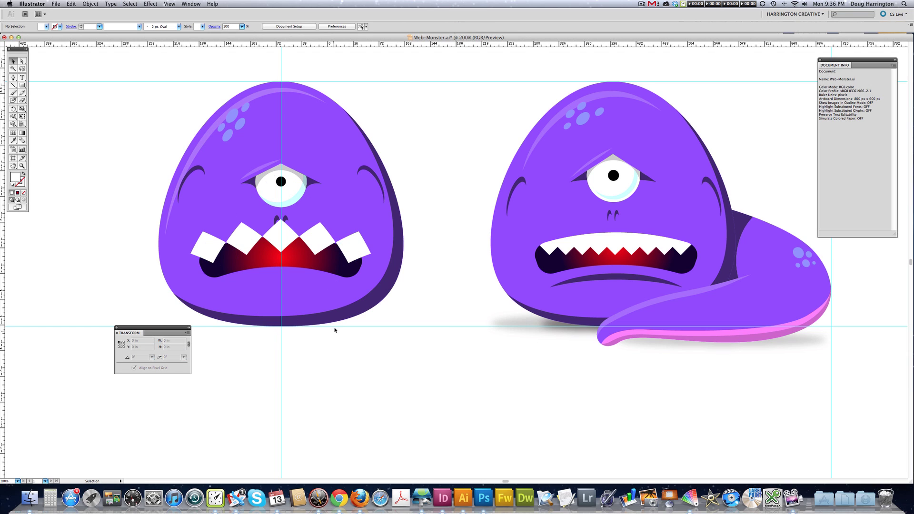
- Expand the appearance of the arc-warped gradient mouth into a plain path
left_click(240, 273)
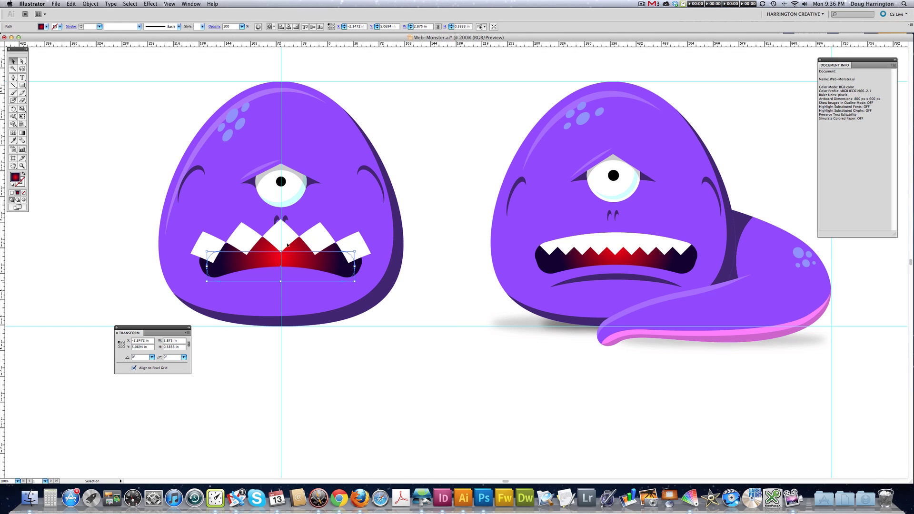
left_click(90, 5)
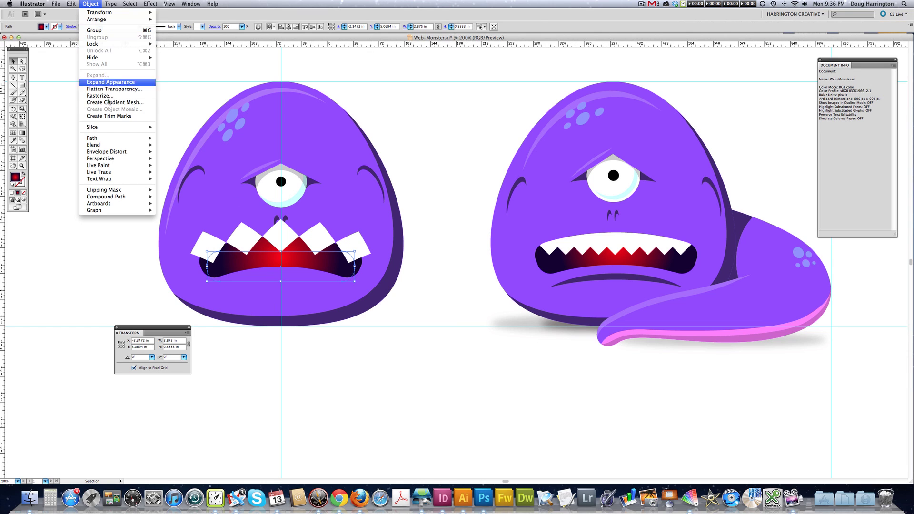
left_click(109, 82)
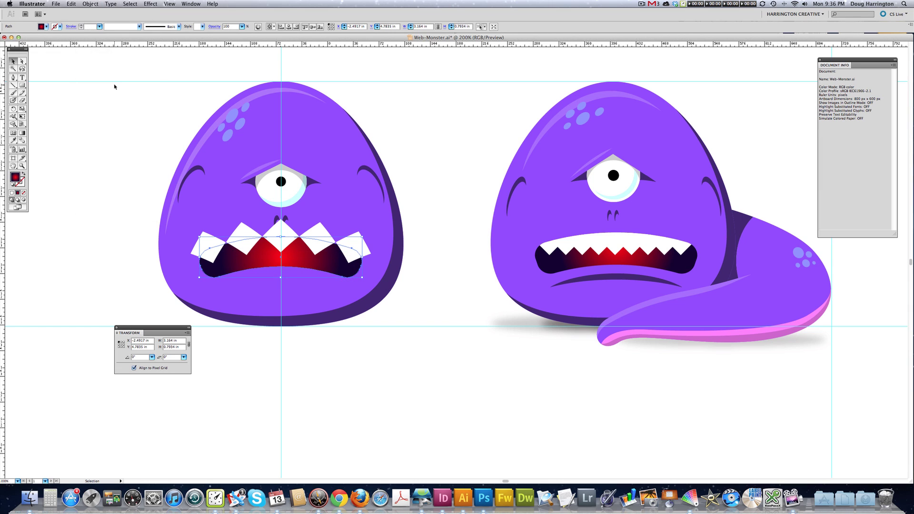
- Place a copy of the expanded mouth in front of the teeth and clip the teeth with it using a clipping mask
key("a")
key("super+z")
key("super+z")
key("super+z")
key("super+z")
key("super+z")
key("super+z")
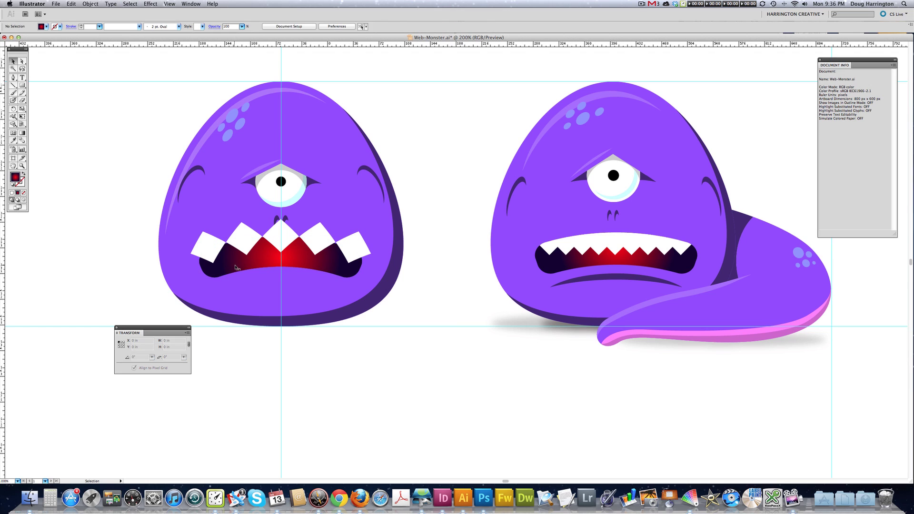
key("super+shift+z")
key("super+shift+z")
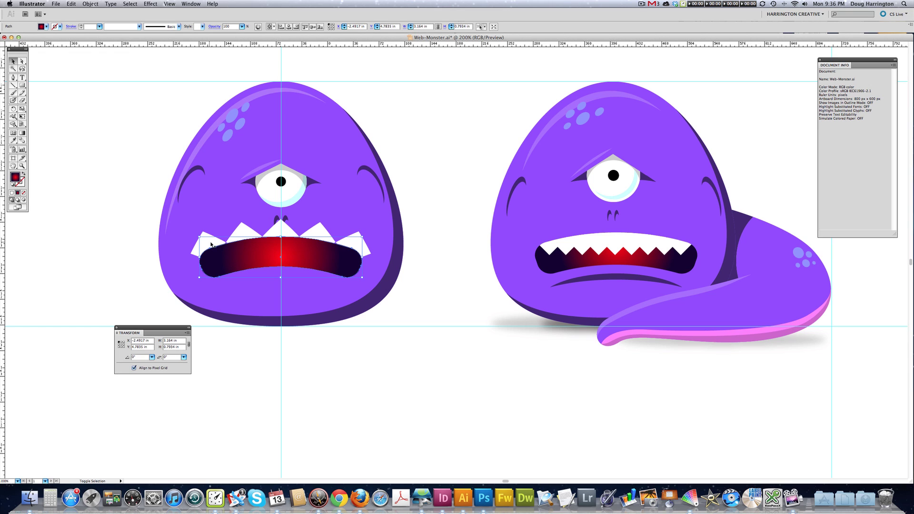
left_click(212, 243, "shift")
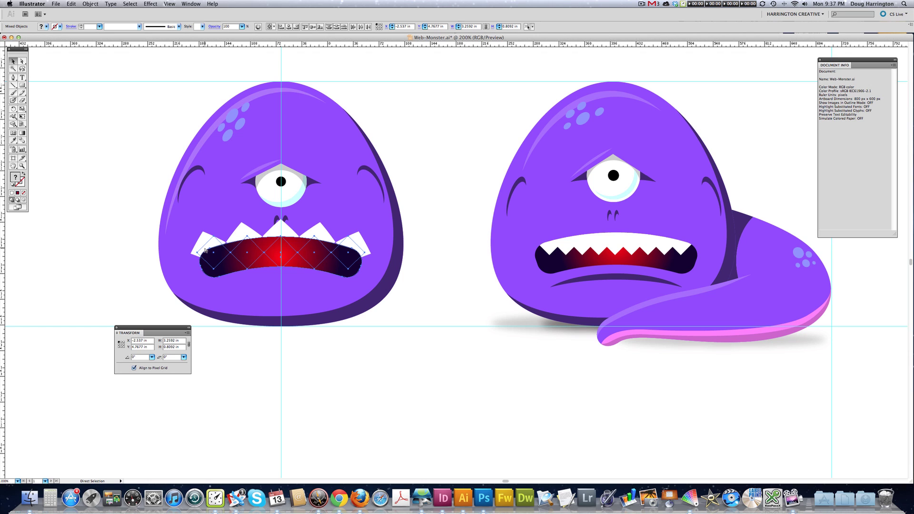
key("super+7")
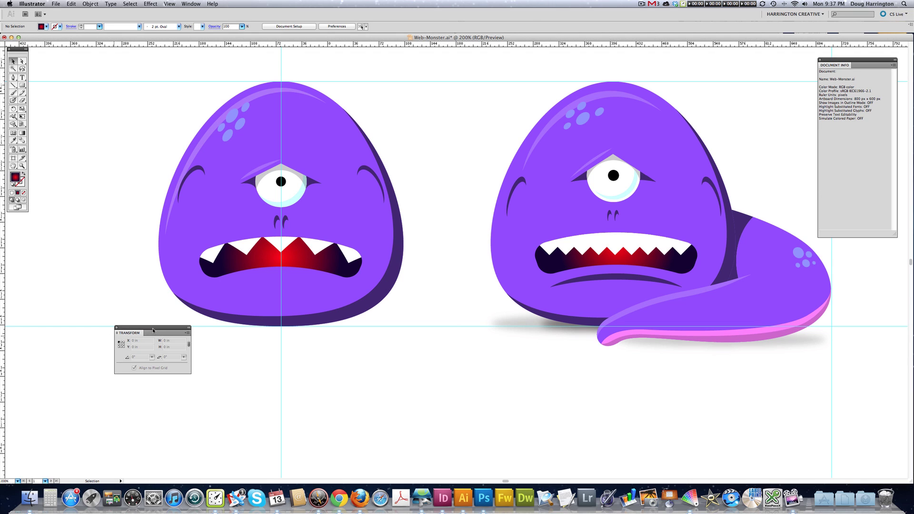
- Draw an ellipse about 2.46 in wide and 0.55 in tall just below the mouth, centred on the vertical guide
left_click_drag(151, 329, 117, 347)
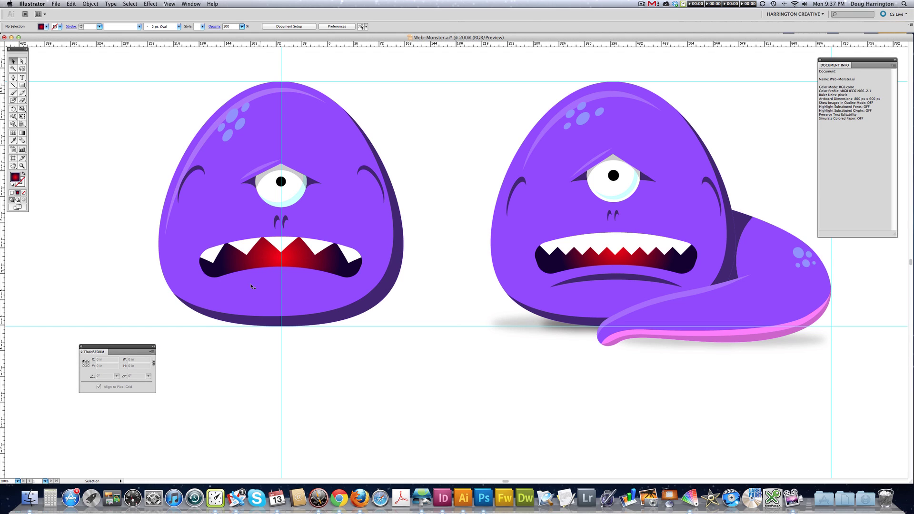
scroll(322, 288, "right", 2)
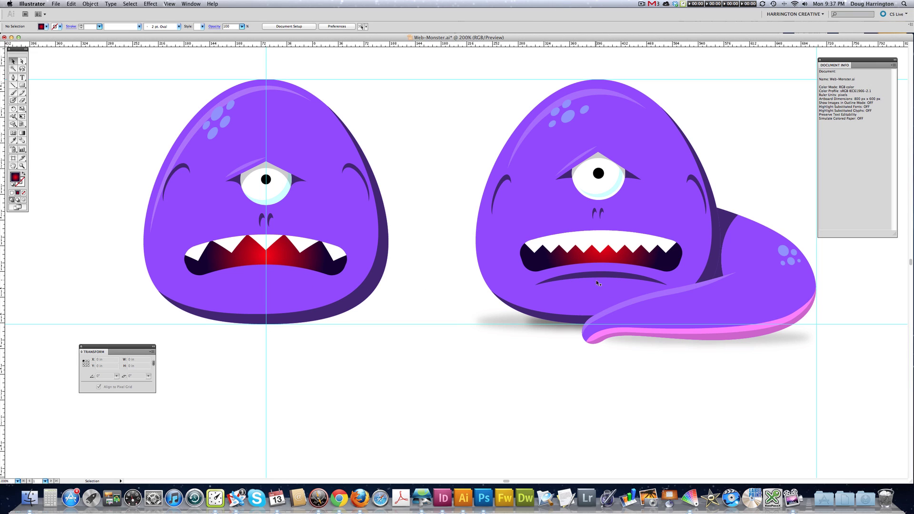
left_click_drag(22, 86, 38, 101)
left_click_drag(202, 303, 203, 302)
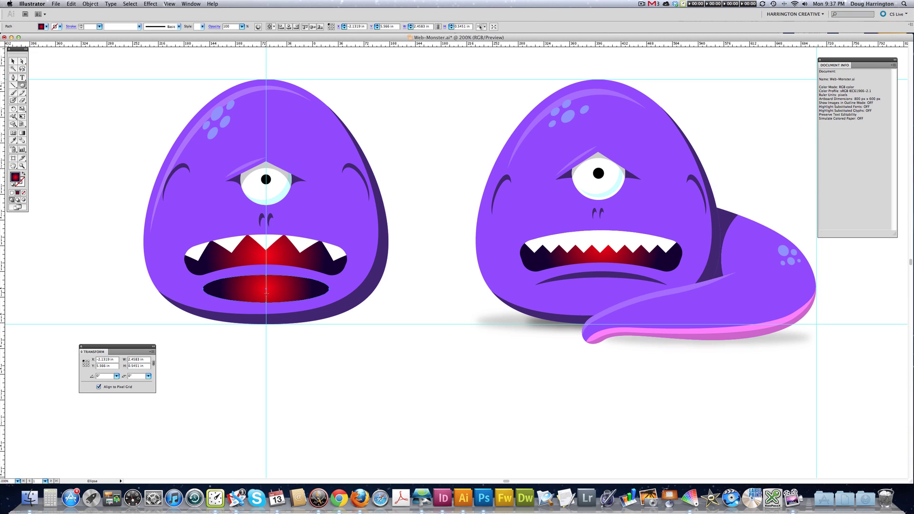
- Draw a larger overlapping ellipse about 2.99 in wide from the guide and subtract it from the first, leaving a thin crescent
key("super+h")
left_click_drag(266, 298, 188, 316)
key("a")
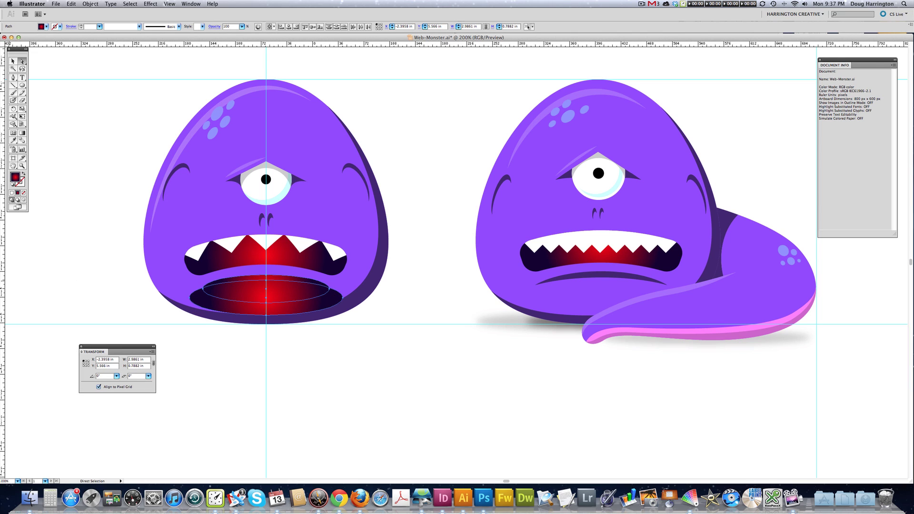
key("super+z")
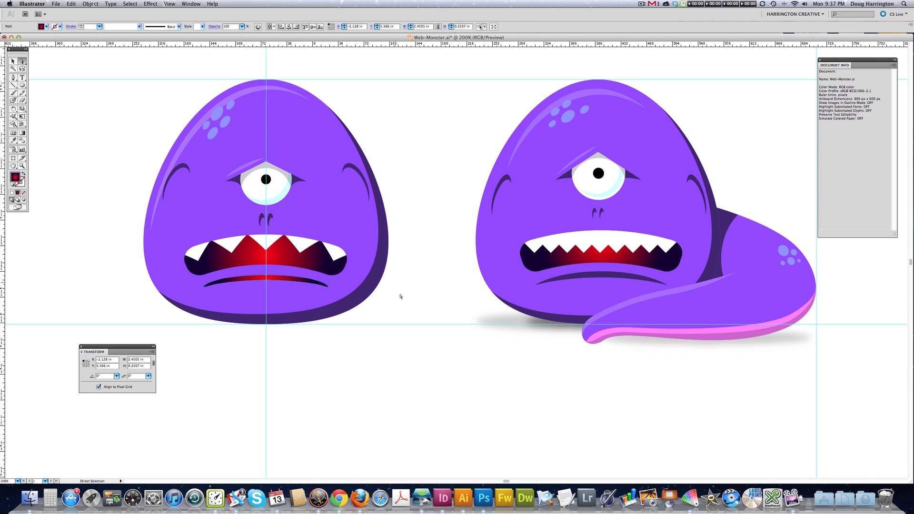
- Fill the crescent with the dark purple sampled from the finished monster's lower lip line, deselect it, and clear away the transform settings
key("i")
left_click(589, 274)
key("super+shift+a")
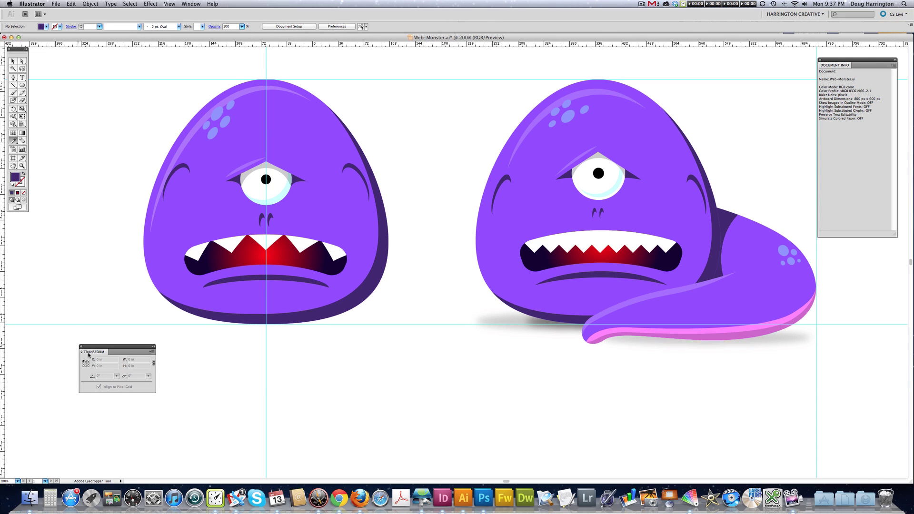
left_click_drag(88, 352, 0, 381)
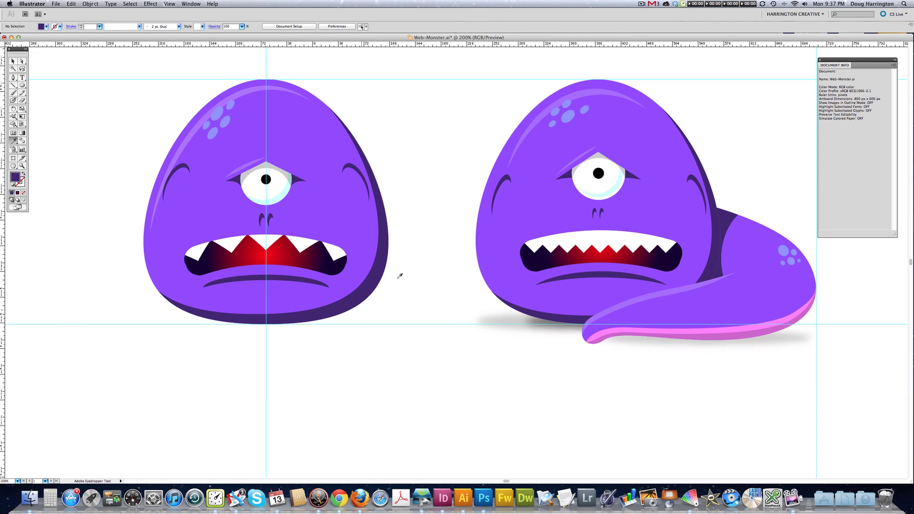
key("v")
left_click_drag(396, 195, 413, 198)
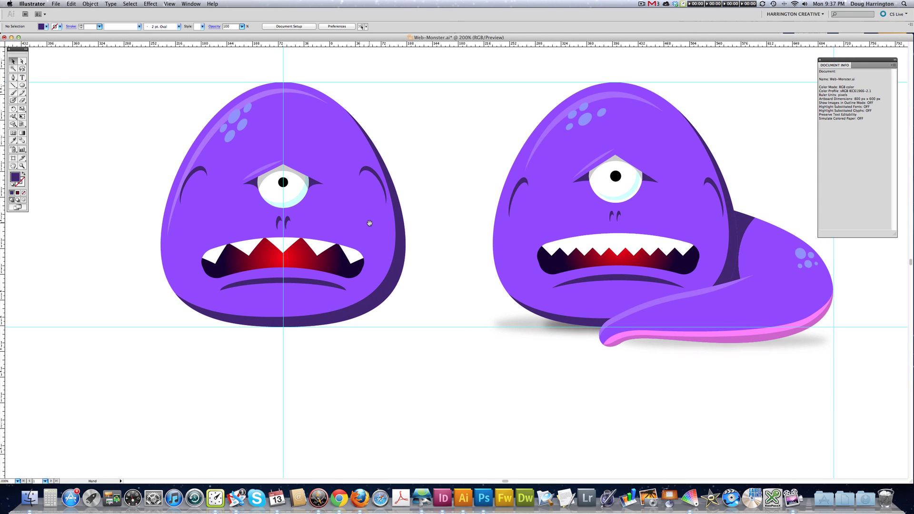
left_click_drag(369, 223, 338, 205)
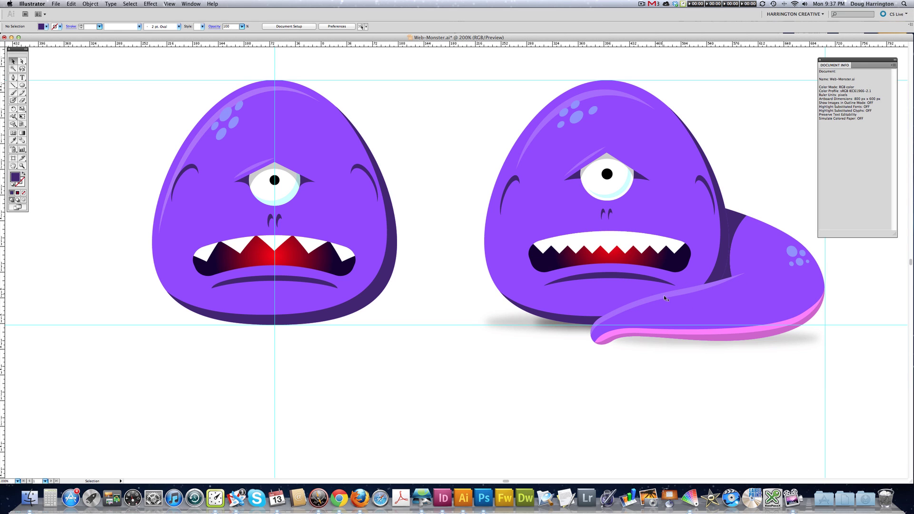
left_click_drag(343, 202, 347, 205)
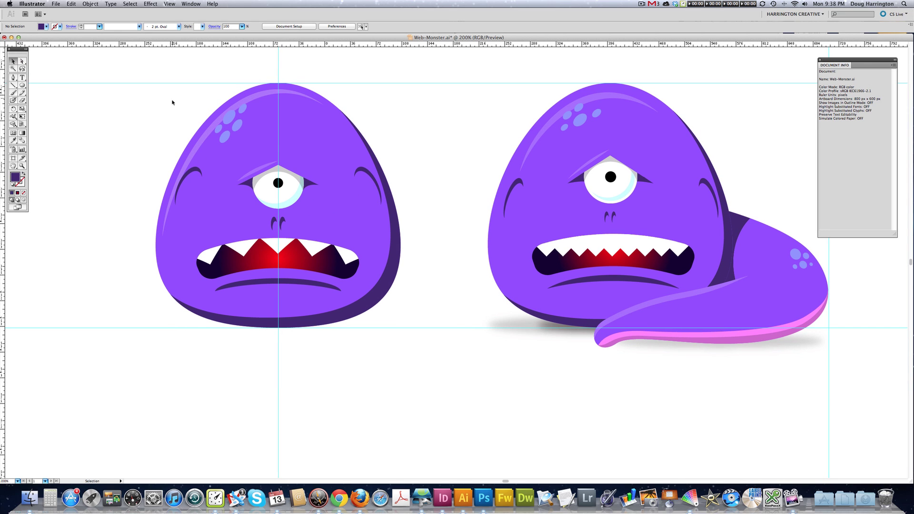